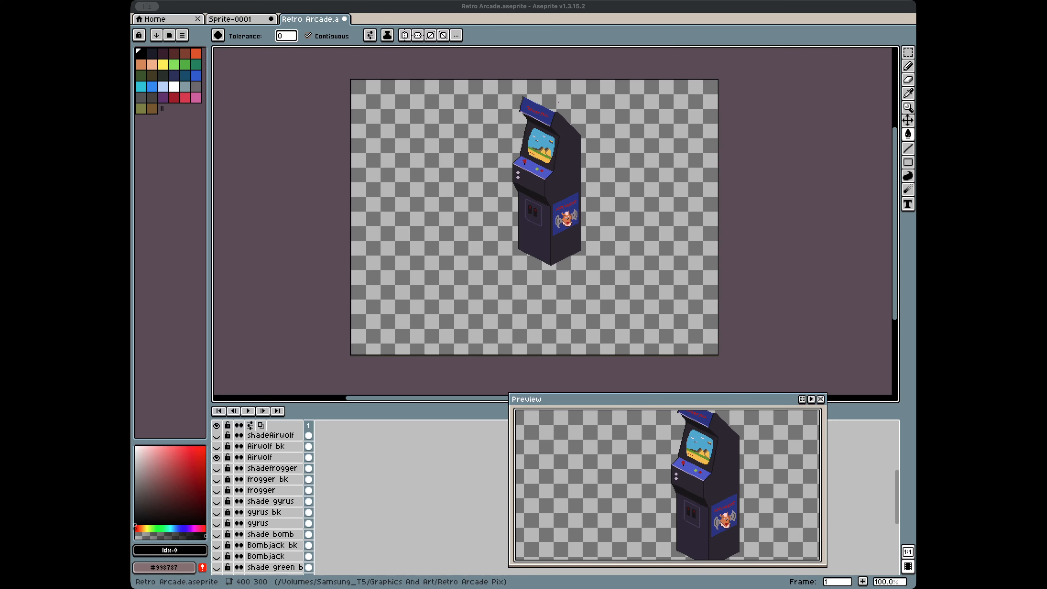
Look over the arcade cabinet artwork on the canvas from the pink cabinet to the blue one
scroll(563, 132, up, 1)
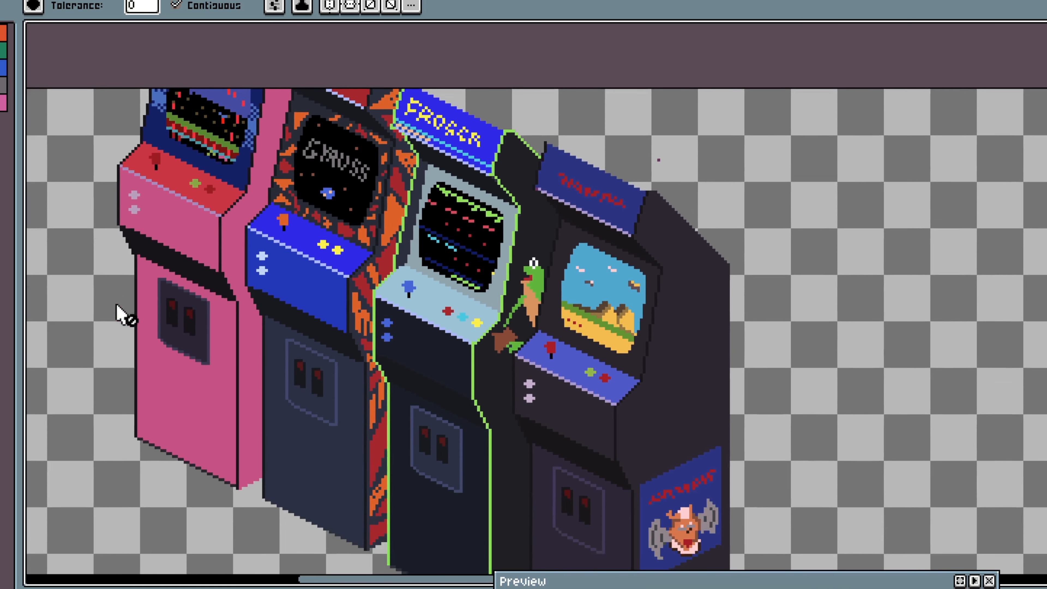
scroll(117, 306, down, 3)
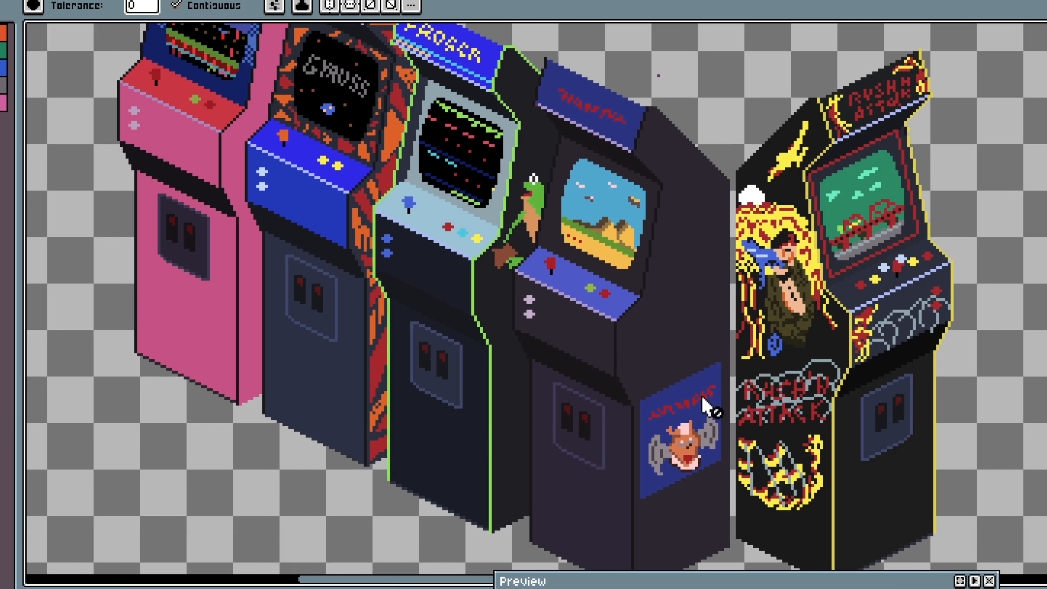
scroll(746, 402, down, 2)
scroll(746, 402, right, 3)
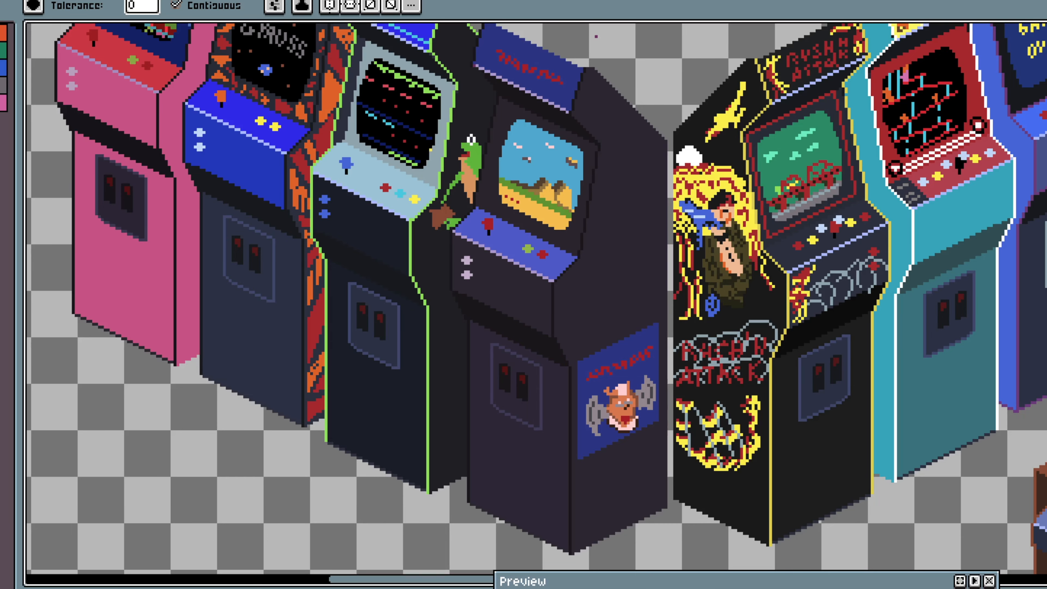
scroll(403, 236, down, 2)
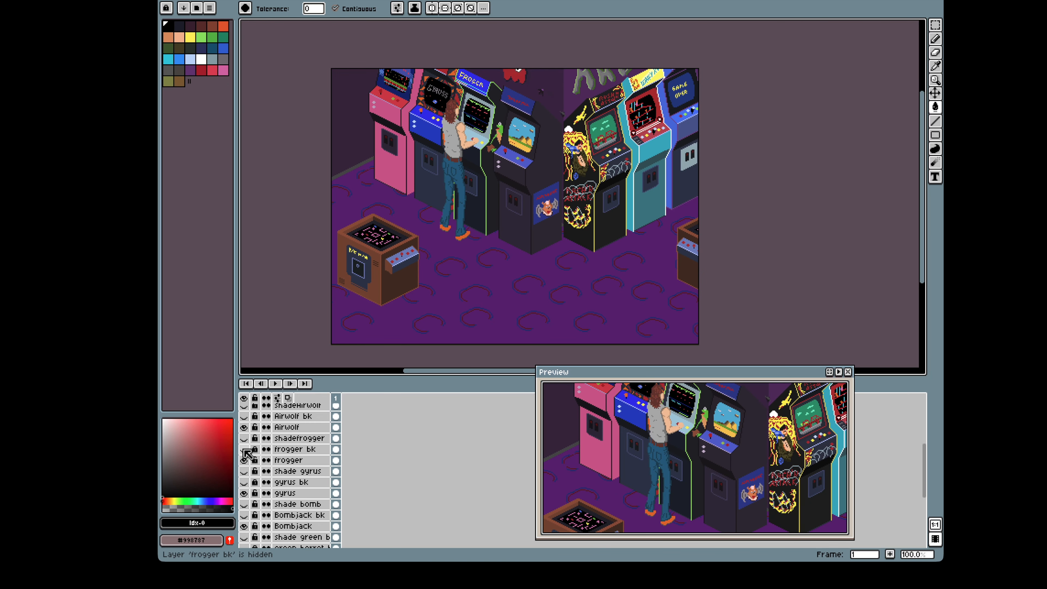
Isolate the shadefrogger layer and show the Airwolf cabinet layer together with it
click(245, 438)
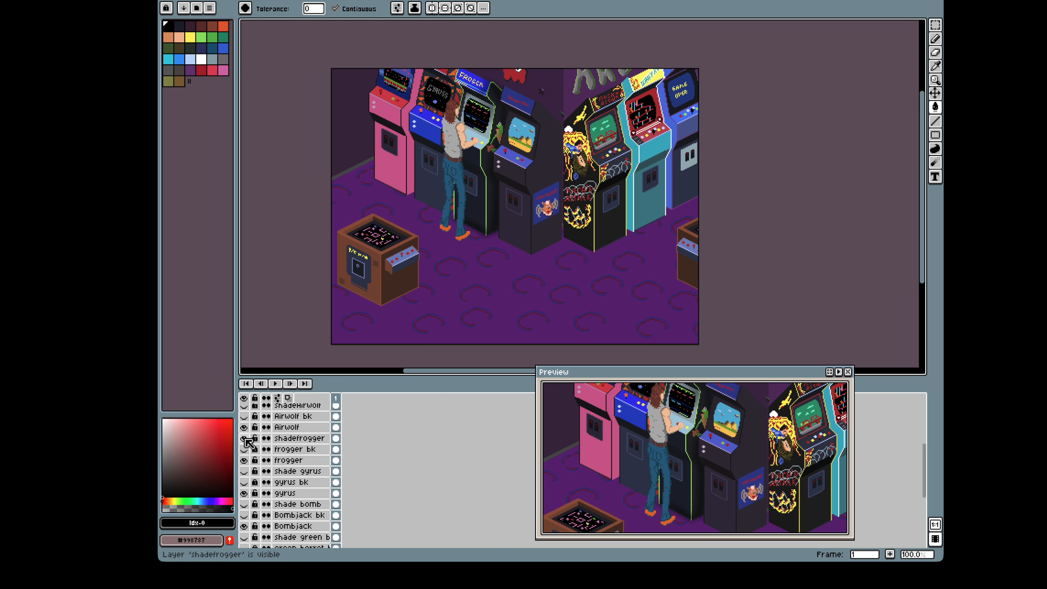
alt+click(245, 438)
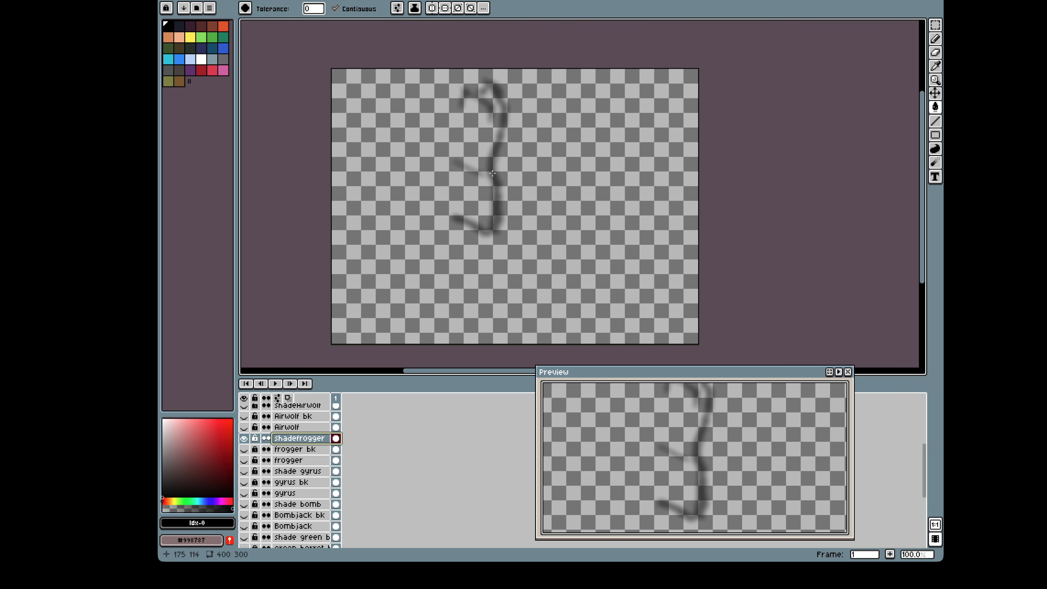
click(244, 427)
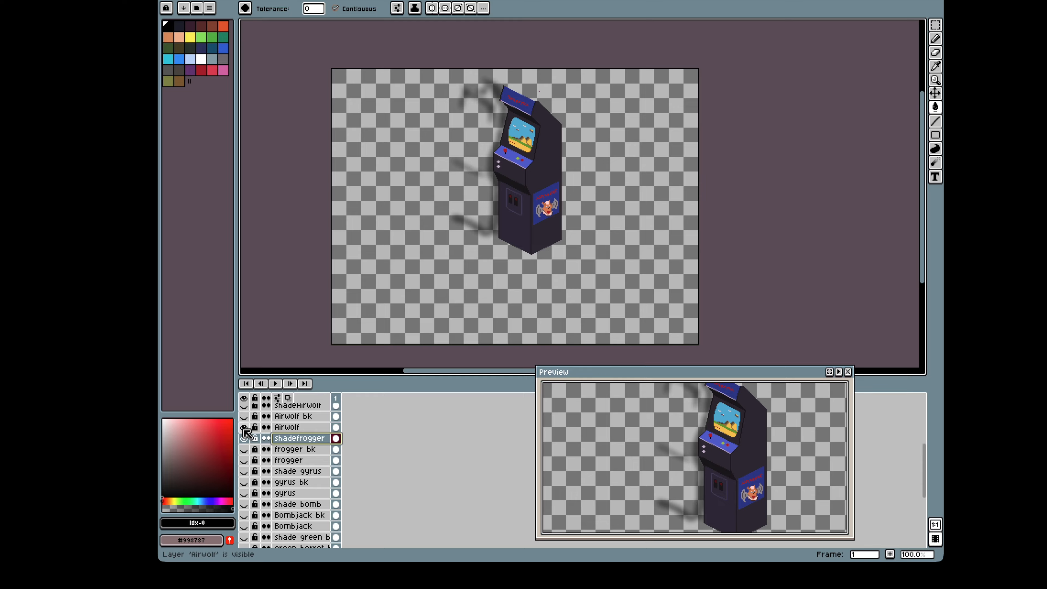
Toggle the frogger layer on and off to compare the cabinet with and without its shadow
click(244, 460)
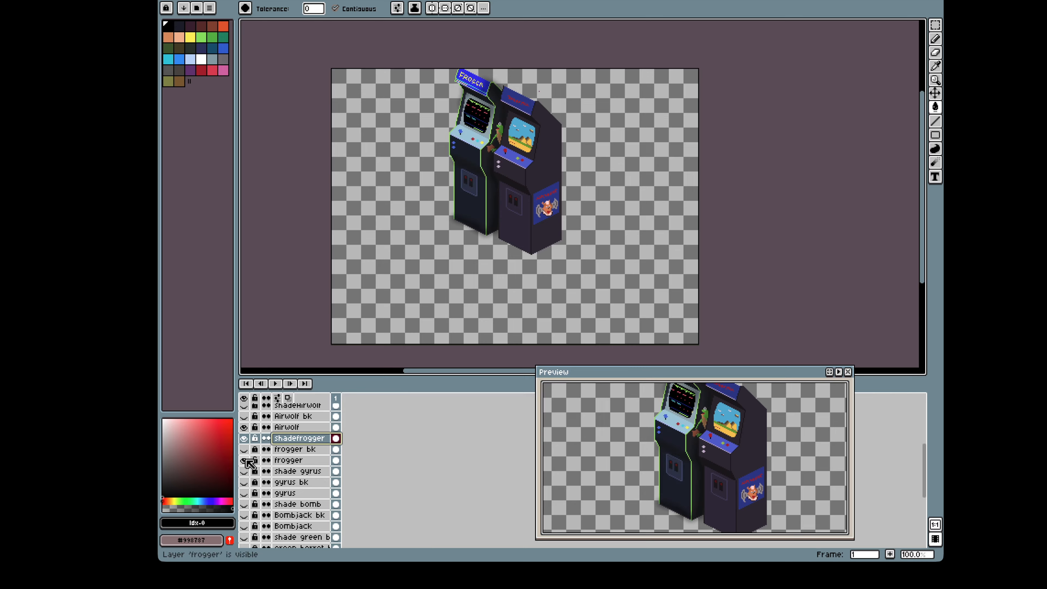
click(244, 460)
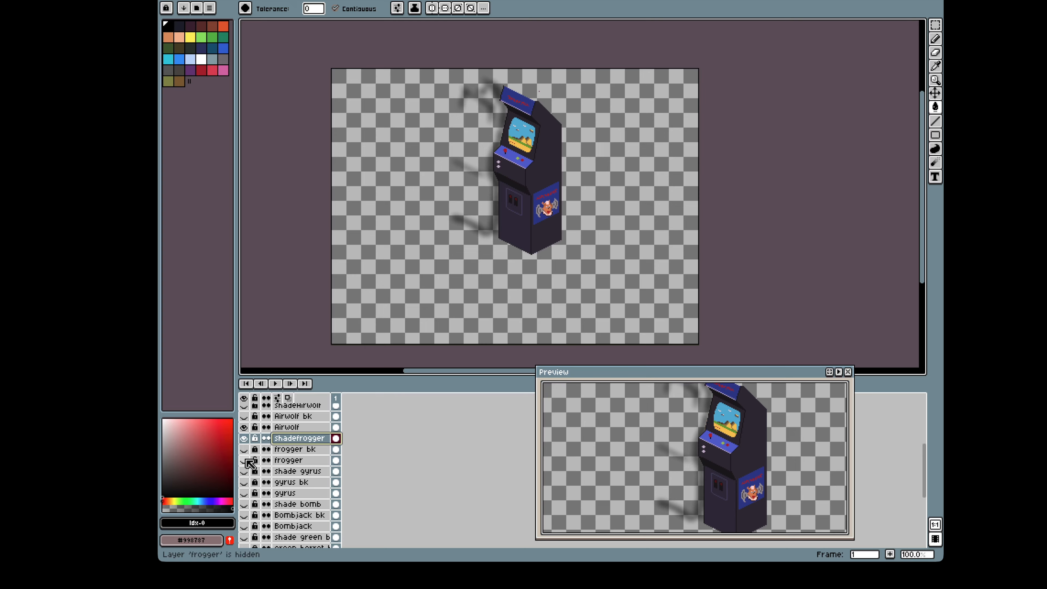
click(244, 460)
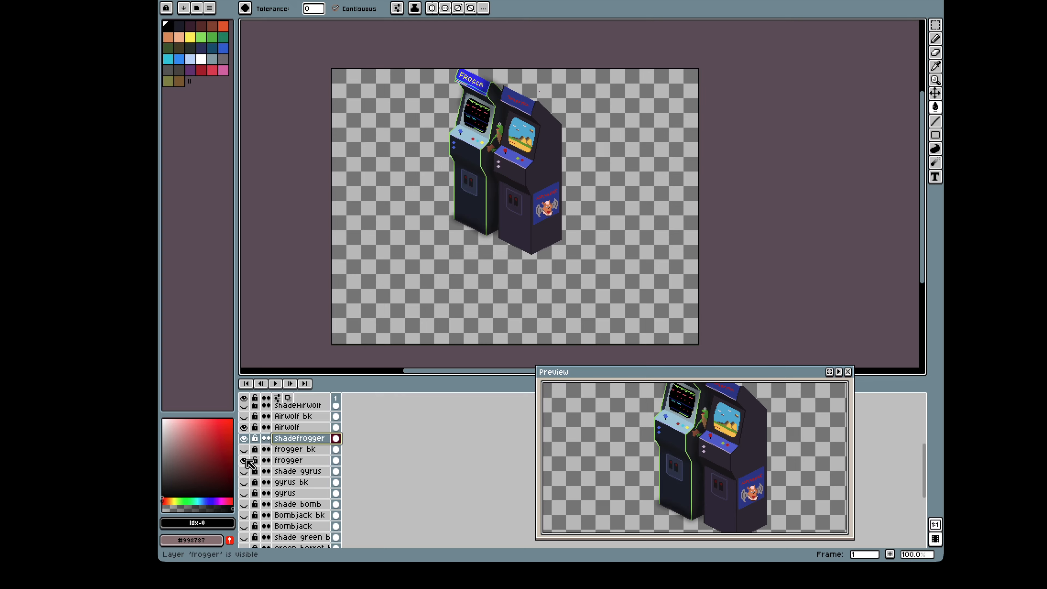
click(244, 460)
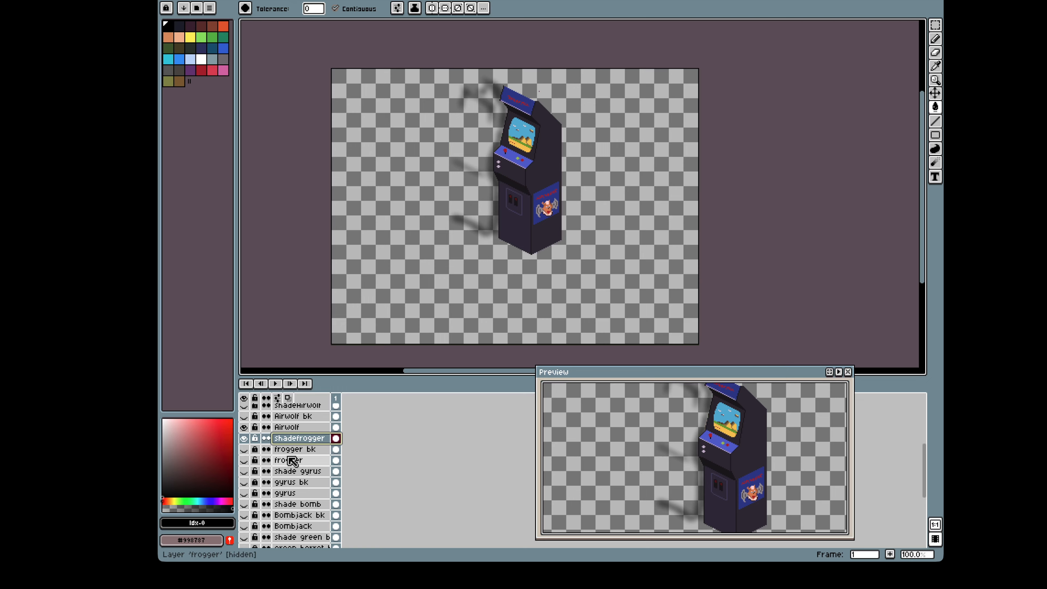
Try the shadefrogger layer at 100% opacity and bring it back to about half
double_click(299, 439)
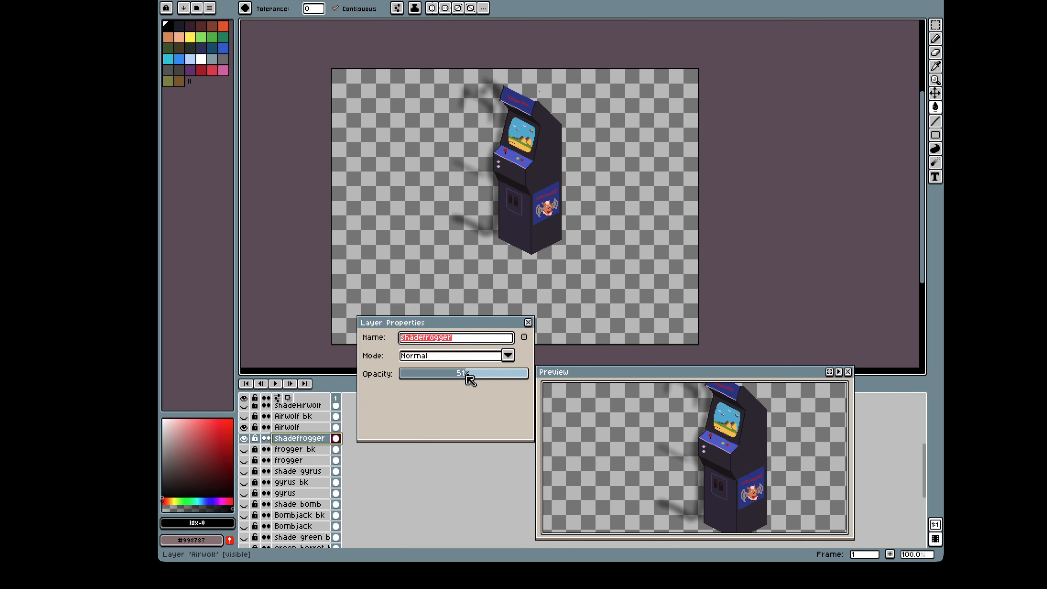
drag(467, 376, 548, 379)
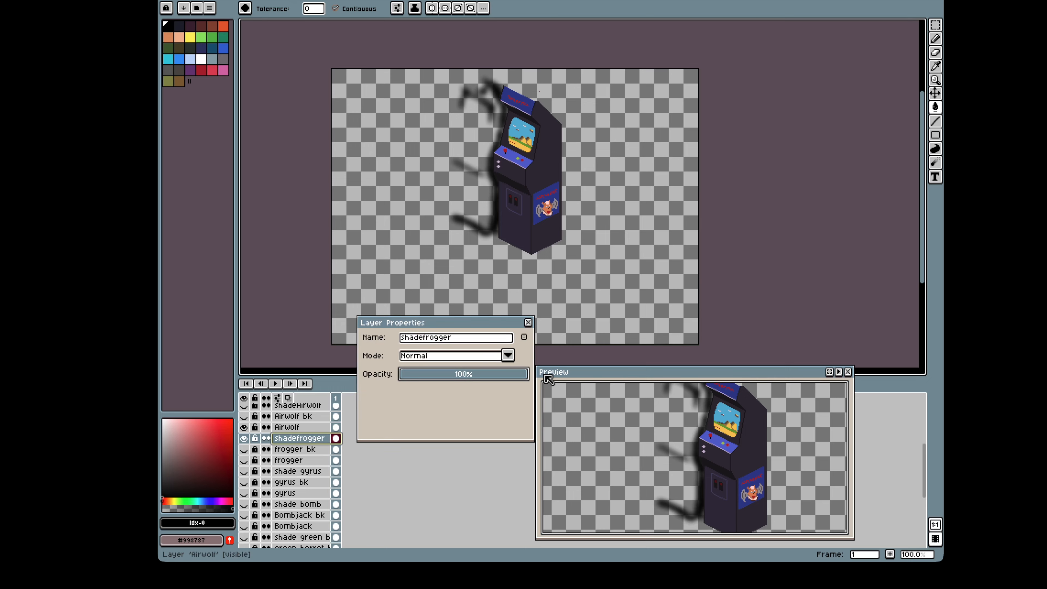
drag(548, 379, 469, 375)
click(528, 322)
Show the Floor and shadefloor layers and adjust the shadefloor layer's opacity
scroll(285, 454, down, 4)
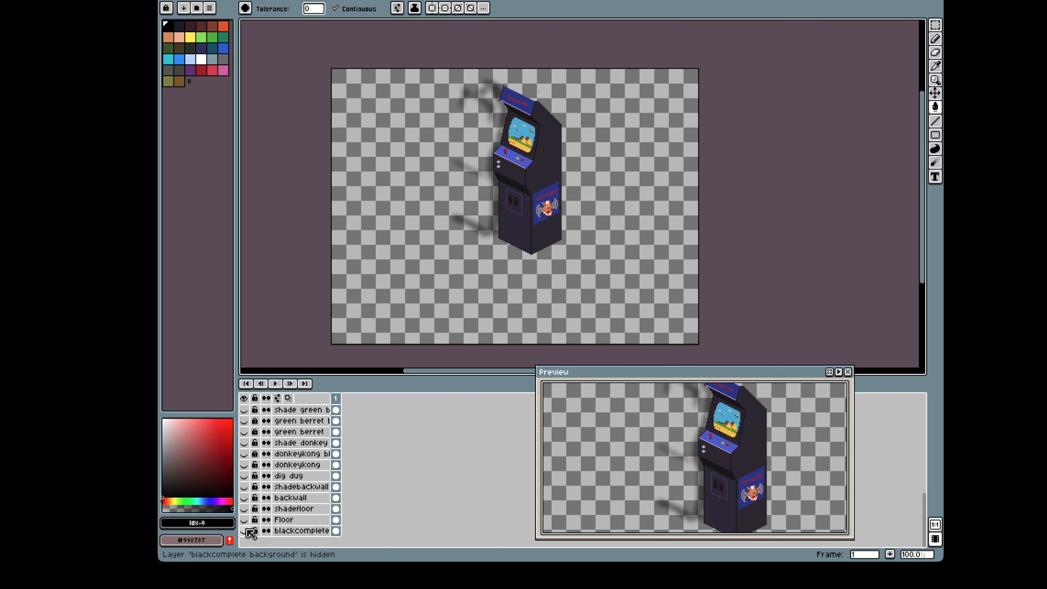
click(244, 519)
click(244, 509)
double_click(294, 509)
click(442, 375)
click(527, 322)
Show the backwall and shadebackwall layers and open the shadebackwall layer's properties
click(244, 497)
click(244, 487)
double_click(301, 487)
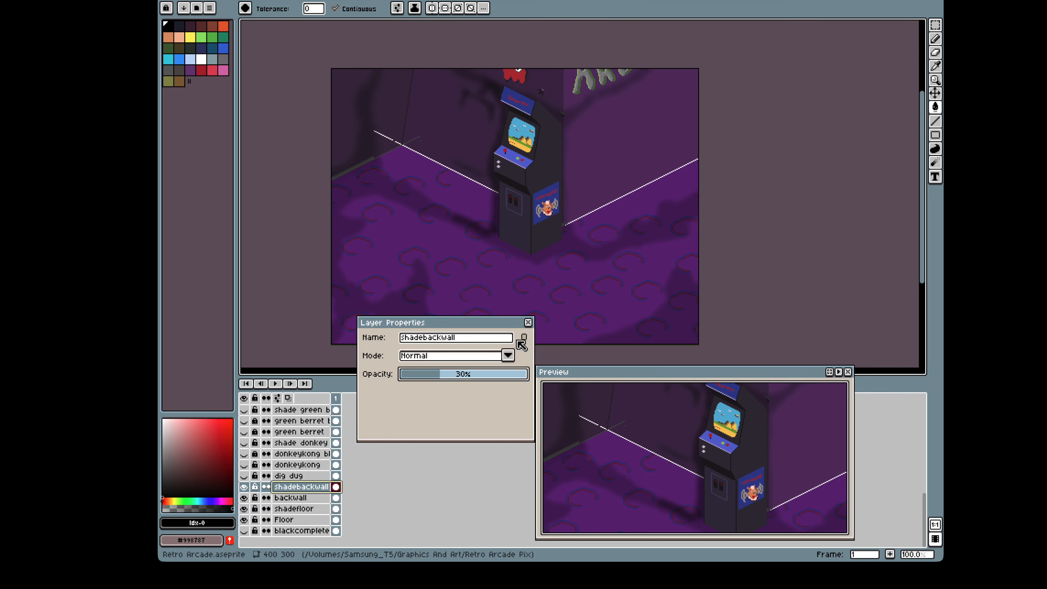
Show the shade donkey layer and adjust its opacity
click(244, 443)
double_click(300, 442)
click(451, 374)
click(527, 322)
Show the green berret cabinet and its shade layer, and check the shade layer's properties
click(244, 432)
click(244, 409)
scroll(297, 453, up, 3)
double_click(298, 506)
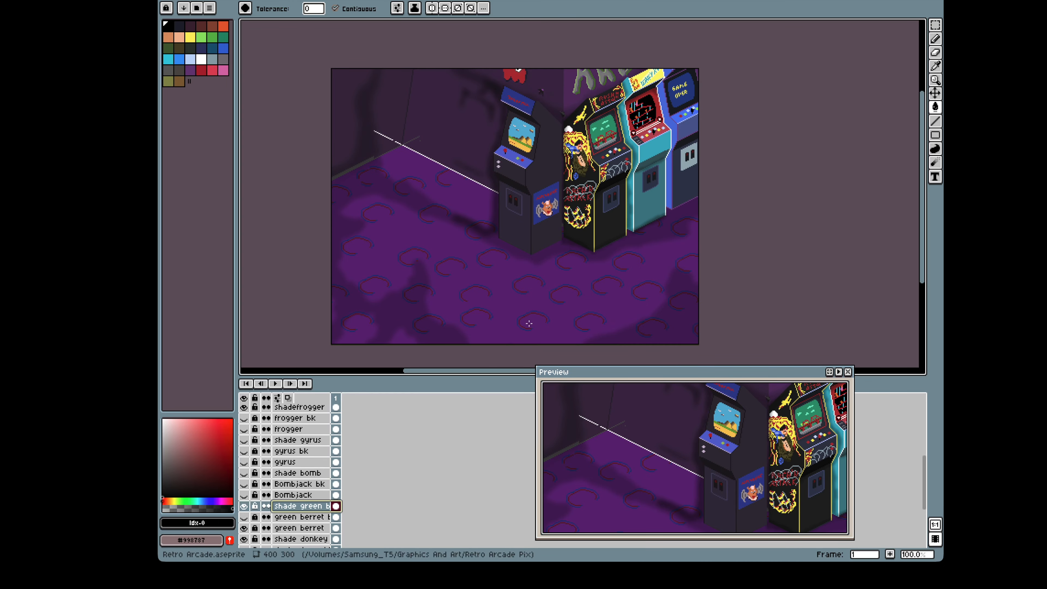
click(527, 322)
Show the remaining cabinet layers and their shade layers above the green berret cabinet
click(244, 462)
scroll(244, 458, up, 2)
click(244, 454)
Set the opacity of the shade left cocktail layer just above Coctailright to 26%
scroll(246, 430, up, 5)
double_click(298, 453)
click(437, 374)
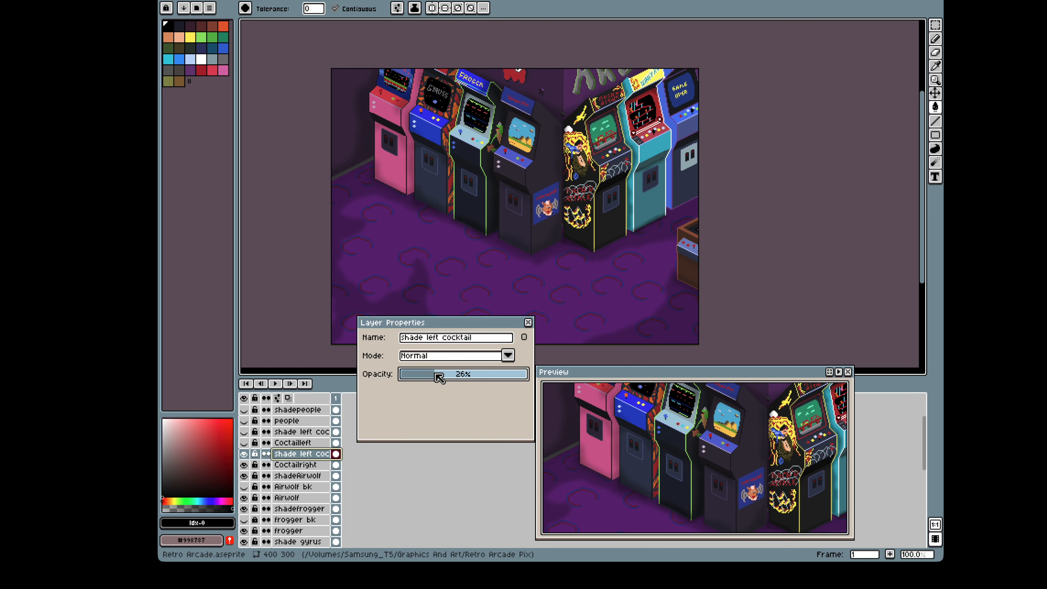
click(528, 322)
Adjust the opacity of the shade layer directly above Coctailleft
double_click(298, 432)
click(441, 374)
click(527, 322)
Show the people and shadepeople layers and adjust the shadepeople layer's opacity
scroll(264, 441, up, 3)
click(244, 454)
click(244, 443)
double_click(298, 443)
click(463, 375)
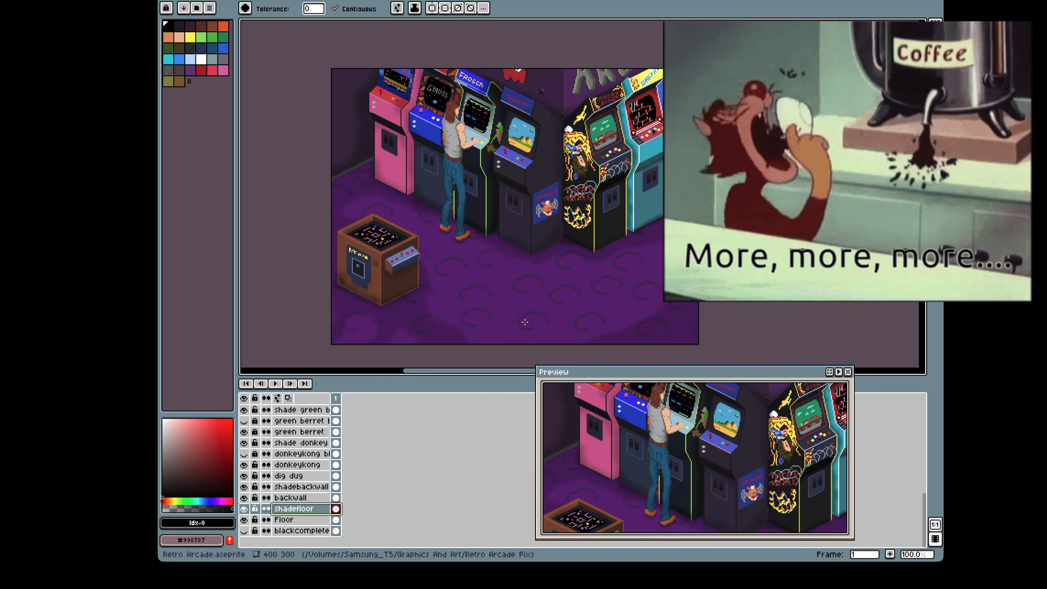
Show the Effects group over the scene and expand it to list its layers
scroll(300, 427, up, 5)
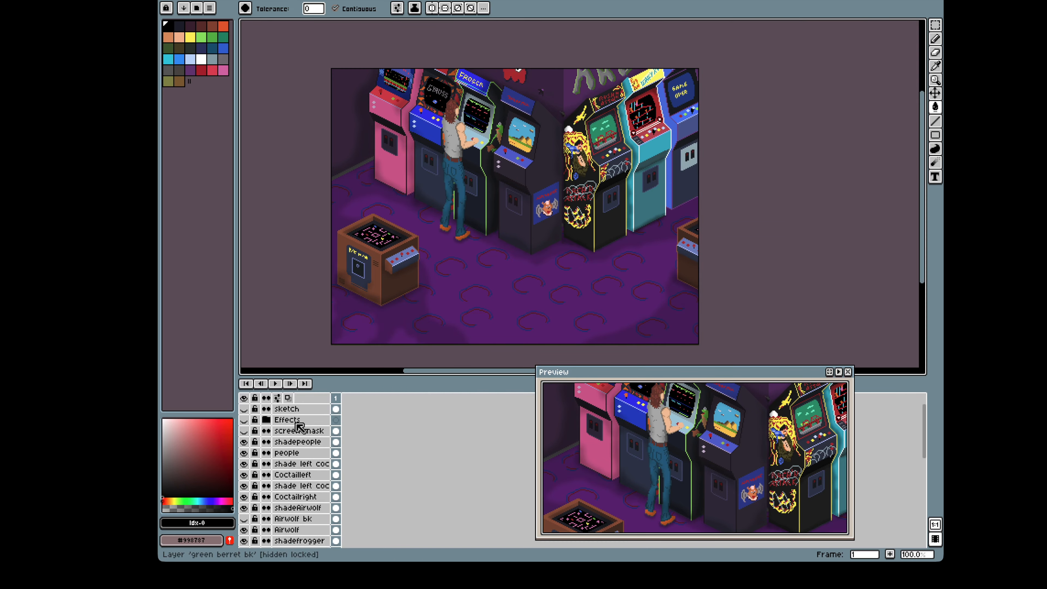
click(244, 419)
click(266, 420)
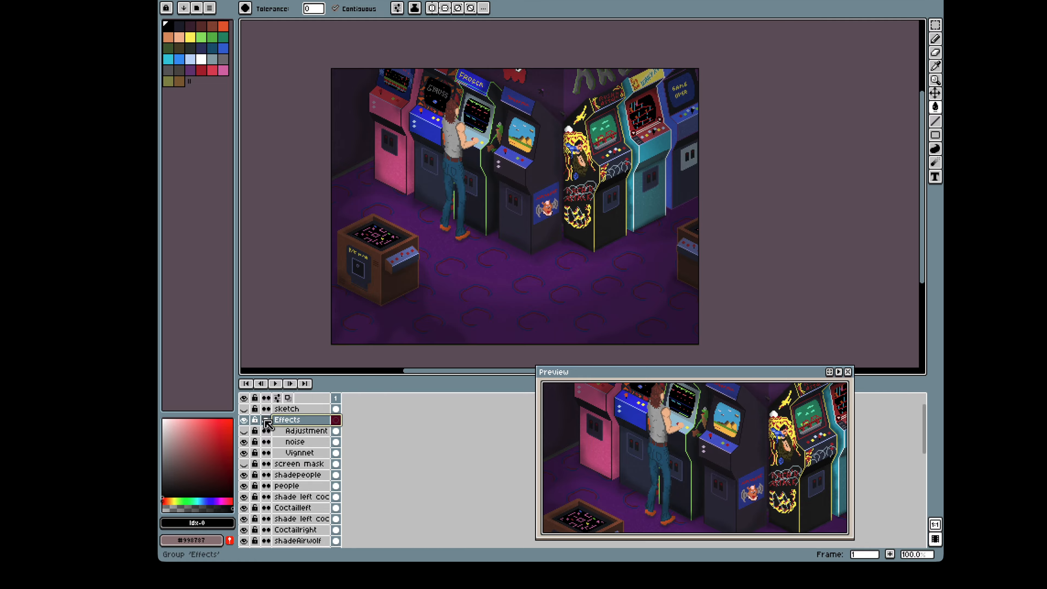
Toggle the noise, Vignnet and Adjustment layers in the Effects group to compare their influence on the scene
click(244, 441)
click(244, 452)
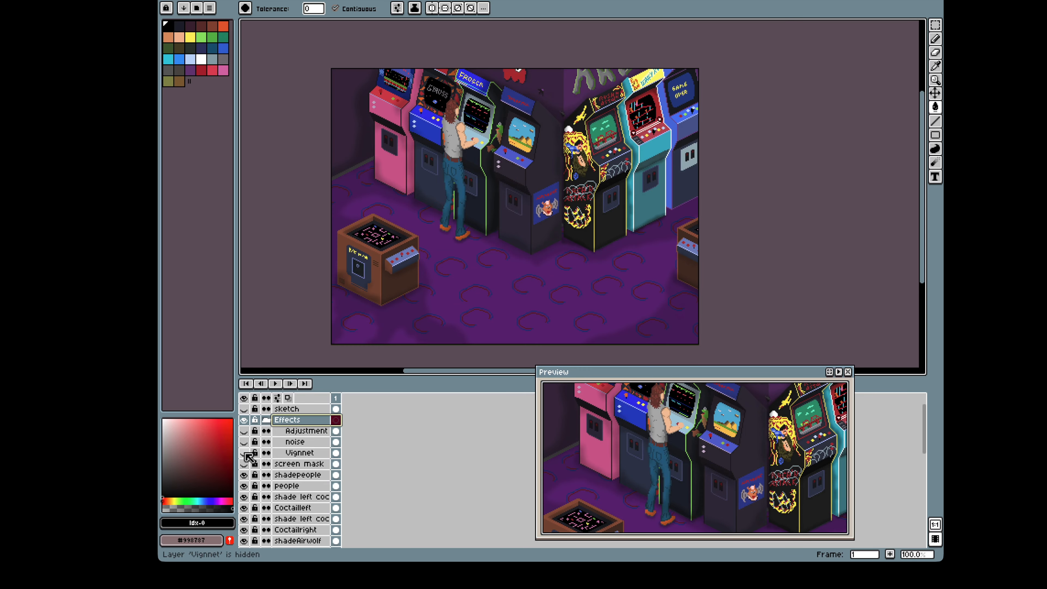
click(245, 452)
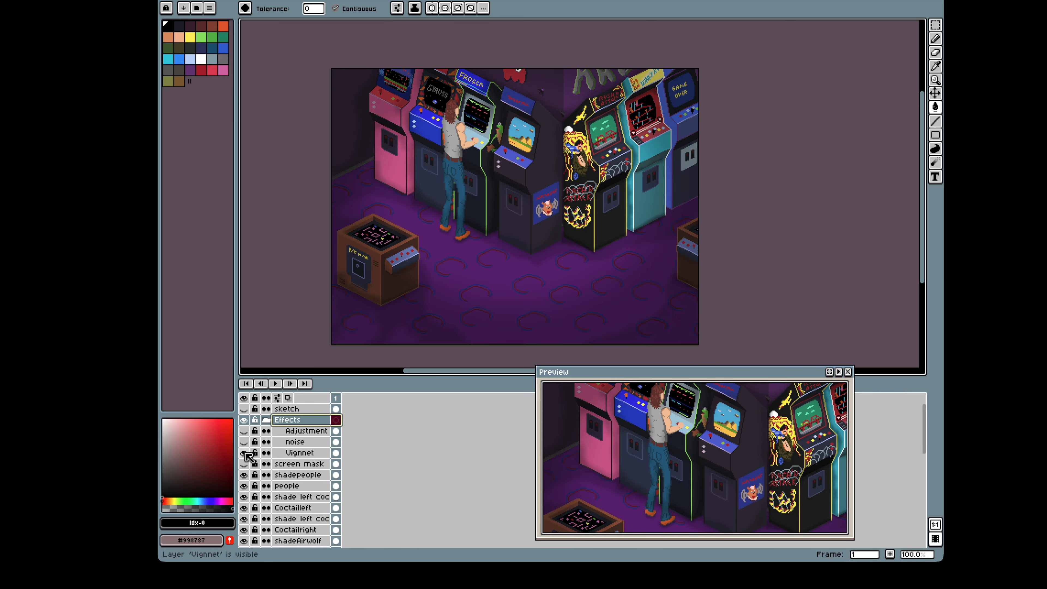
click(245, 441)
click(246, 431)
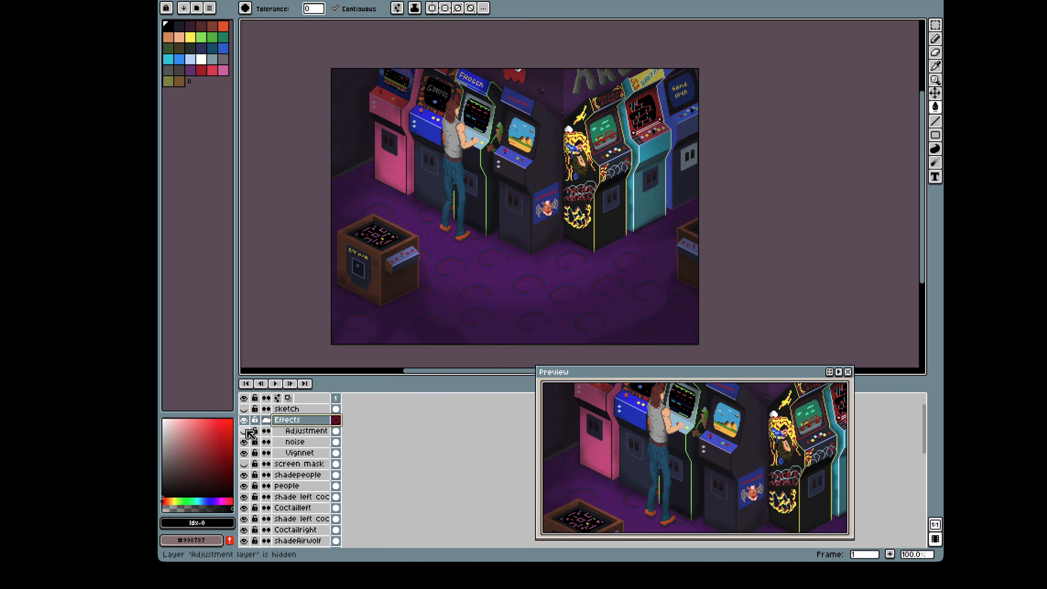
Select the noise layer, and show the screen mask layer briefly before hiding it again
click(294, 440)
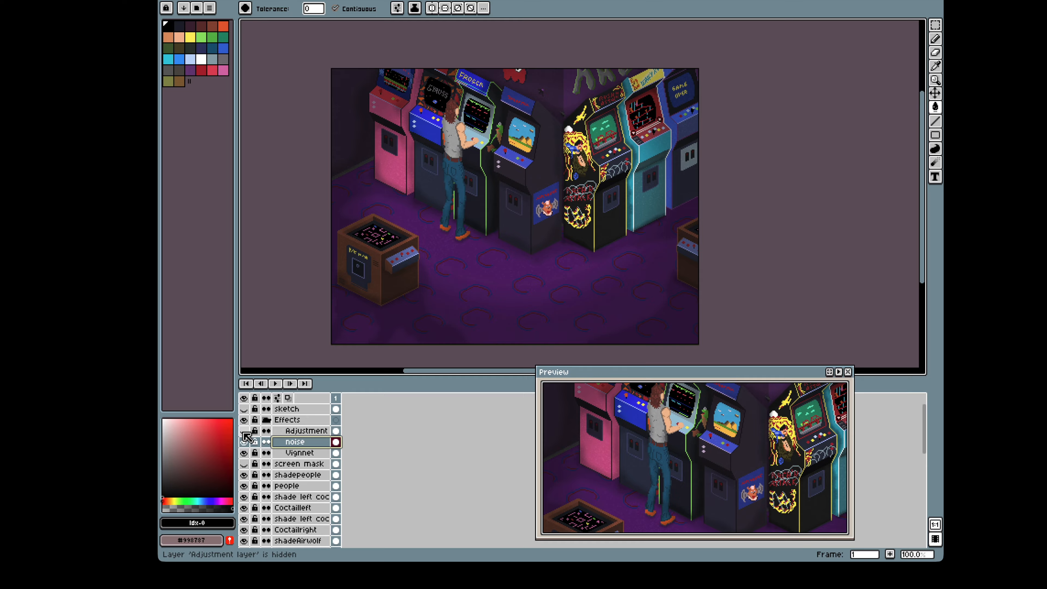
click(244, 463)
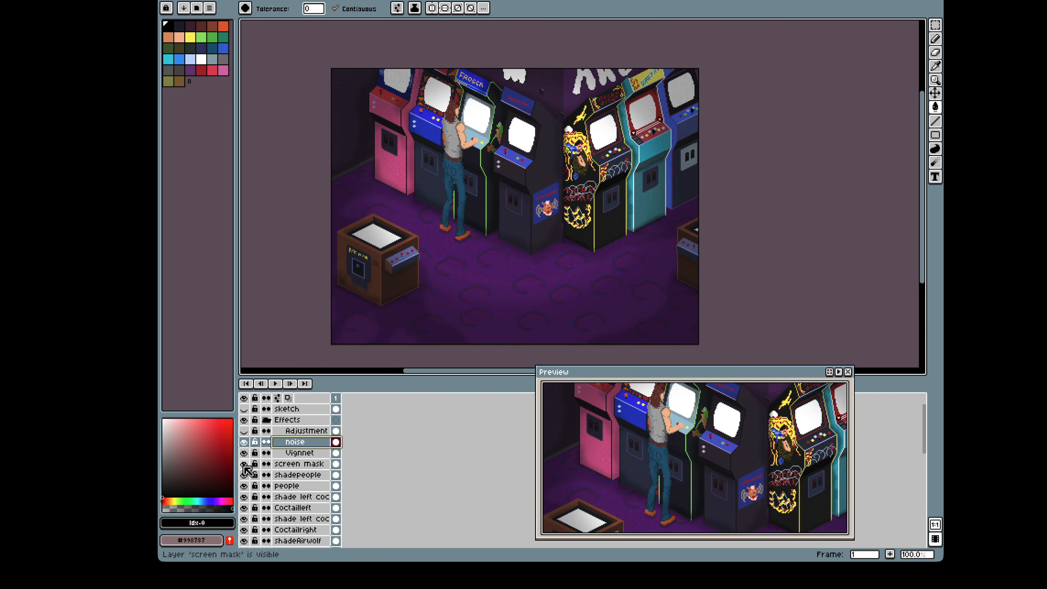
click(243, 463)
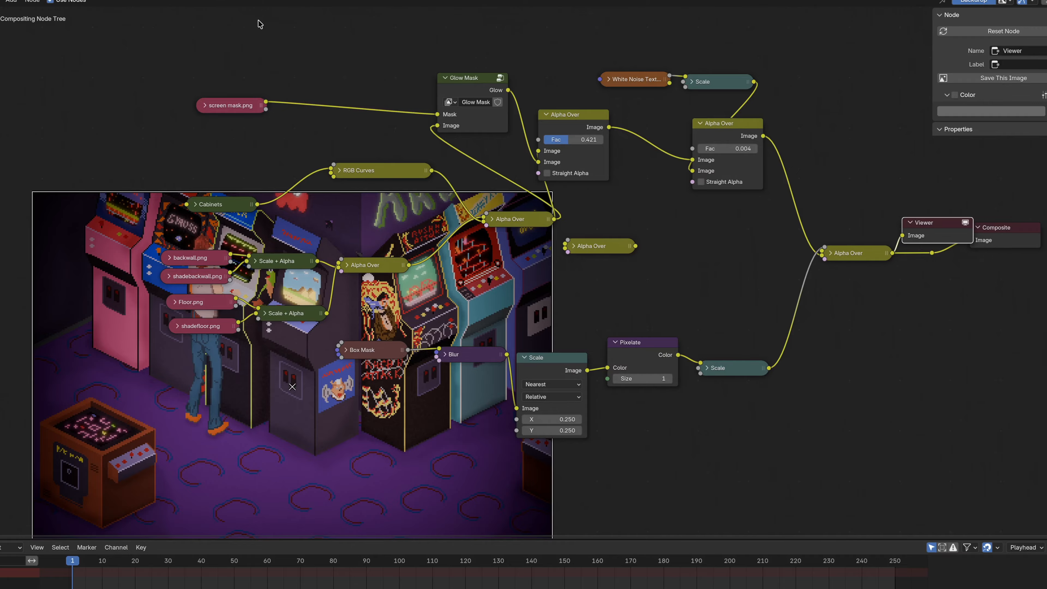
Switch to Blender's compositor and preview the floor's Scale + Alpha group and its shadefloor.png input in the Viewer
click(287, 8)
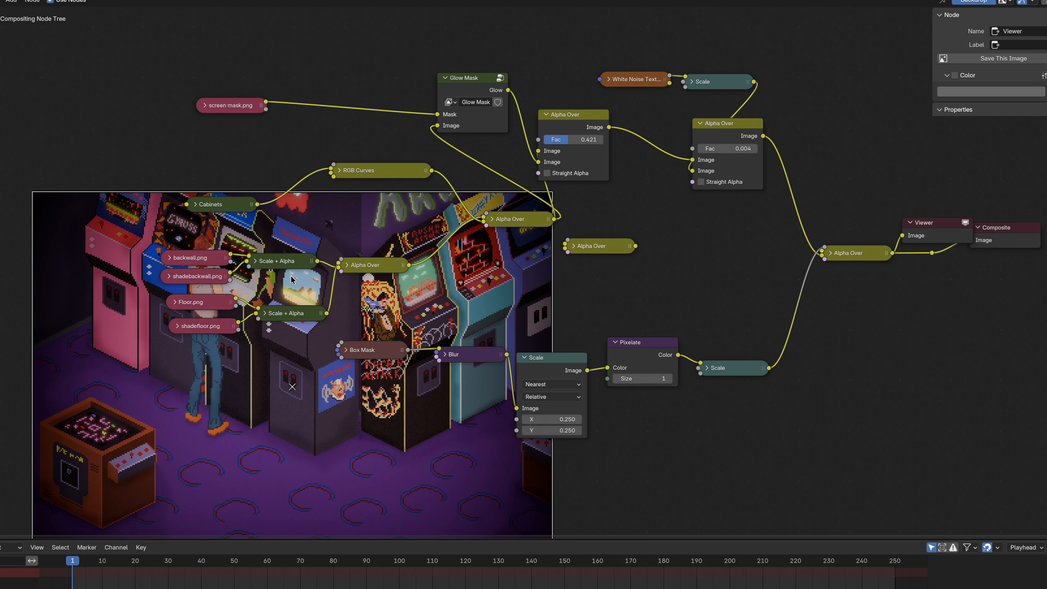
ctrl+shift+click(285, 316)
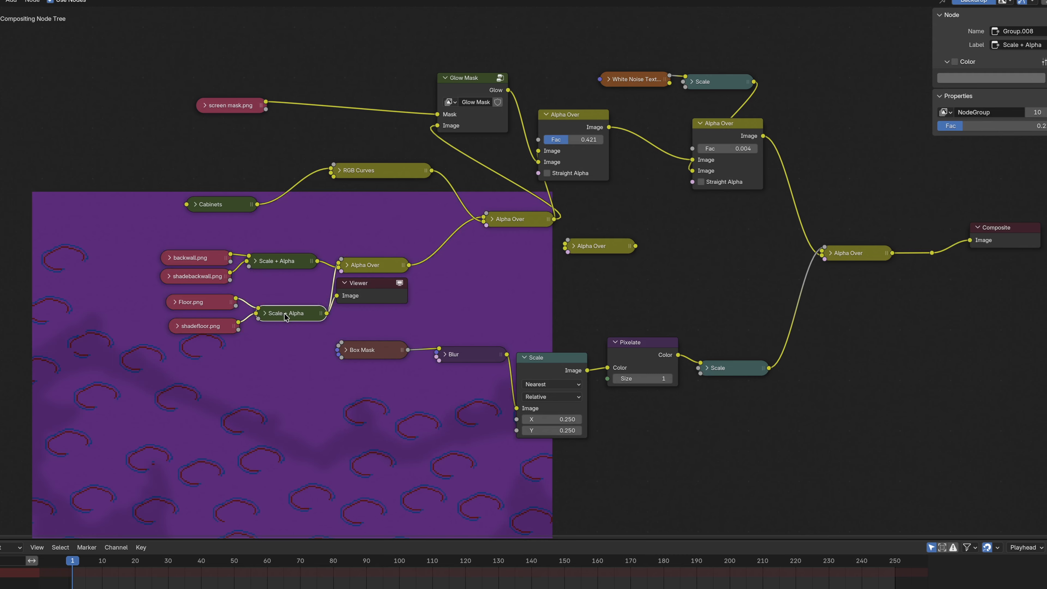
ctrl+shift+click(223, 324)
ctrl+shift+click(274, 316)
Enter the floor's Scale + Alpha group, preview both Scale nodes and the Alpha Over node, and leave the group
key(Tab)
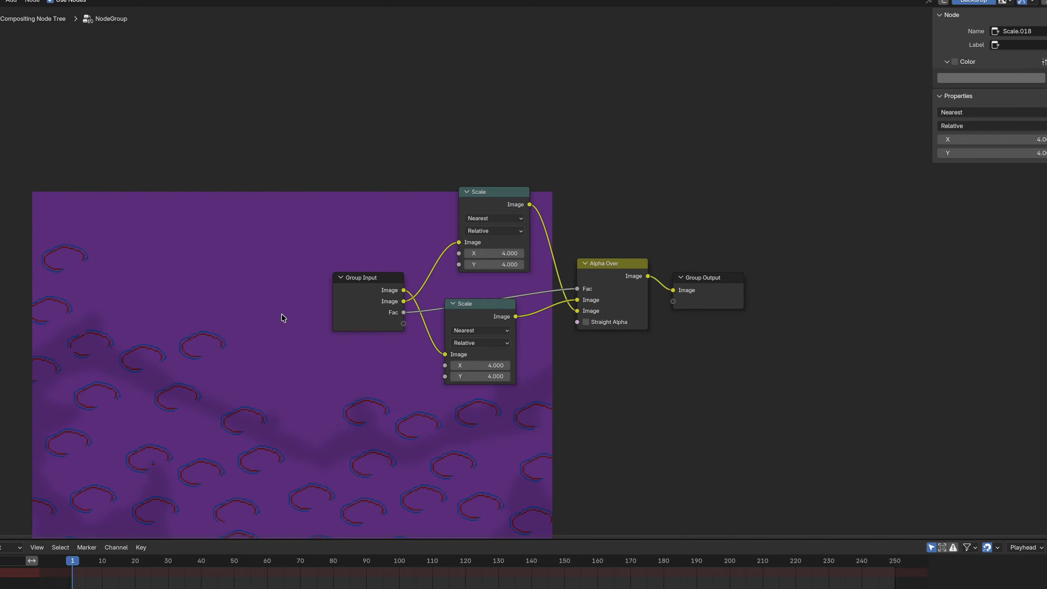
click(378, 279)
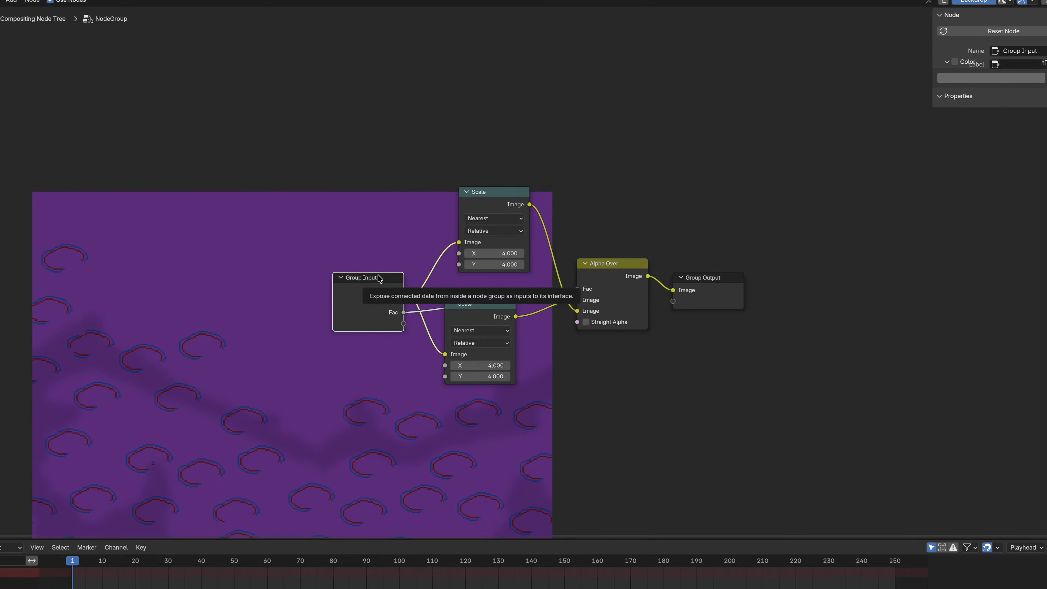
ctrl+shift+click(470, 304)
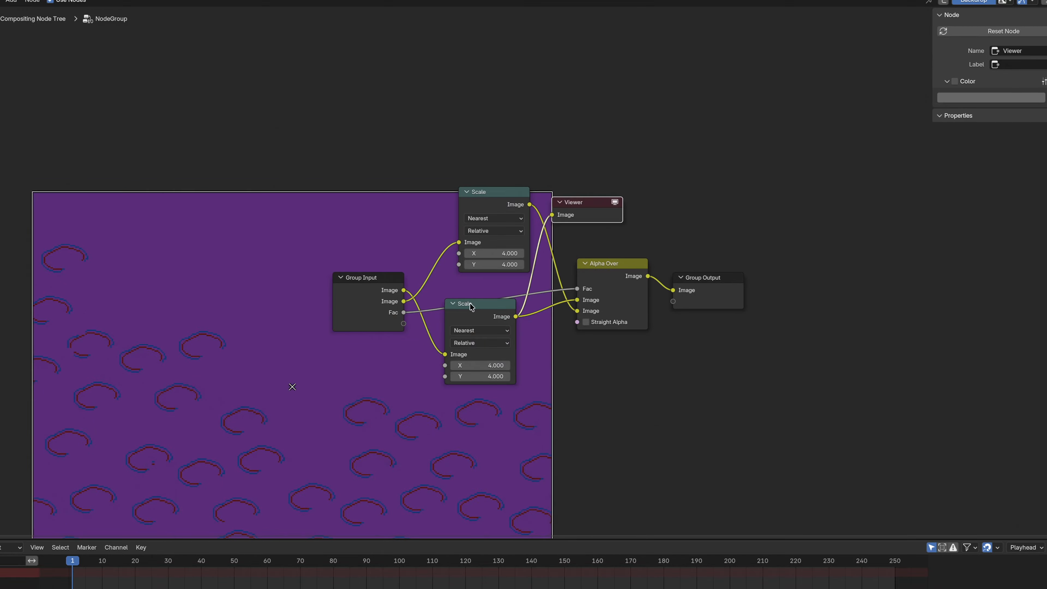
ctrl+shift+click(490, 192)
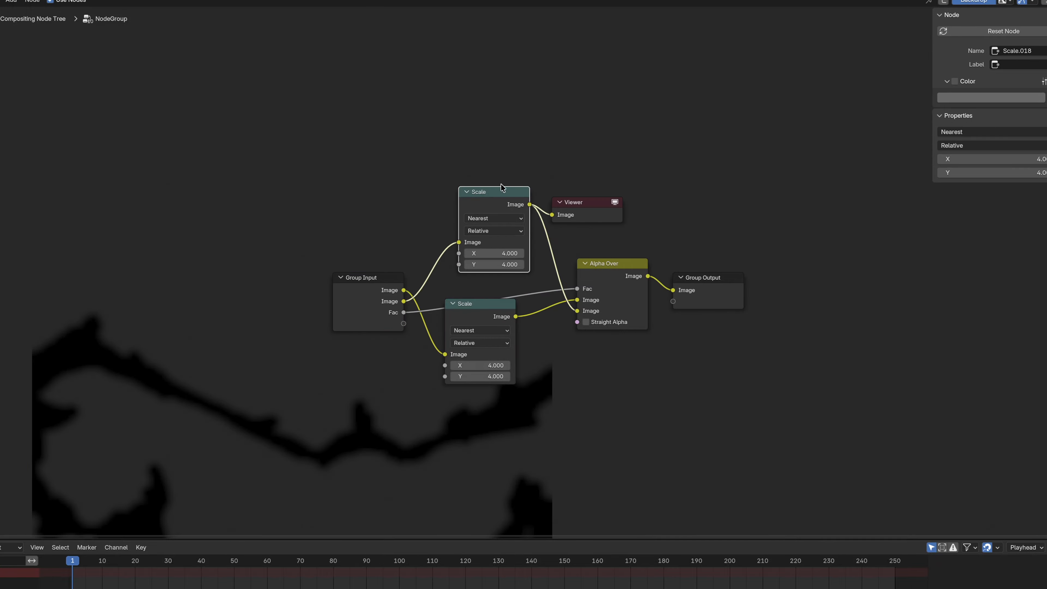
ctrl+shift+click(605, 264)
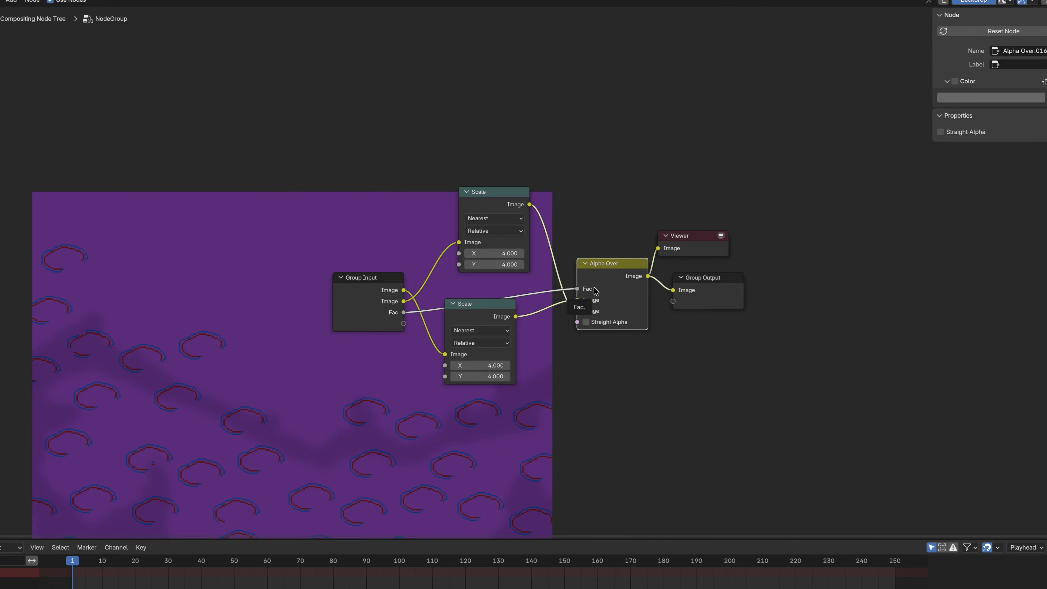
key(Tab)
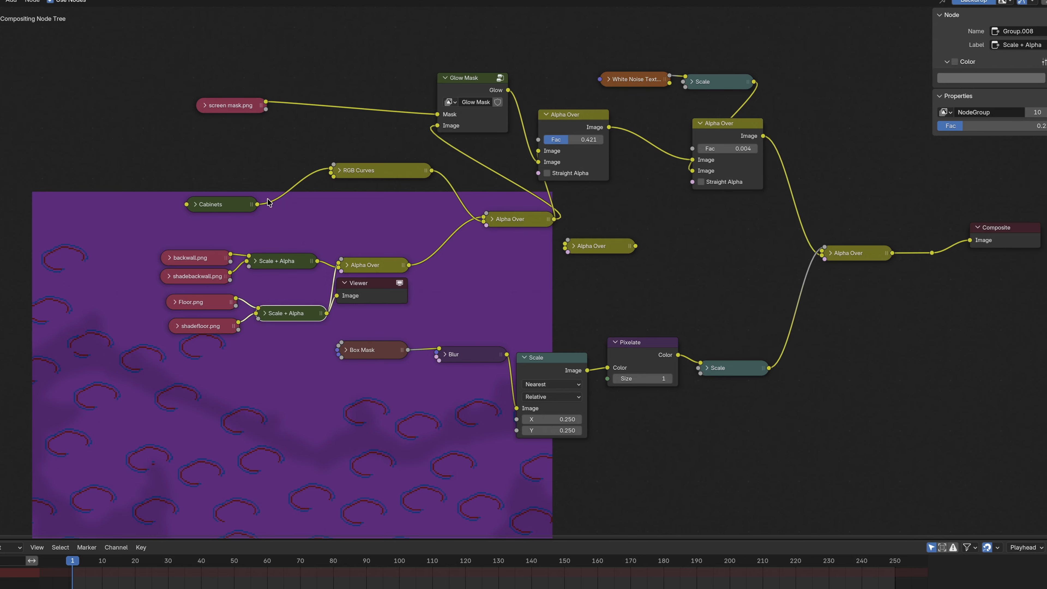
Preview the Cabinets group's output in the Viewer
ctrl+shift+click(232, 202)
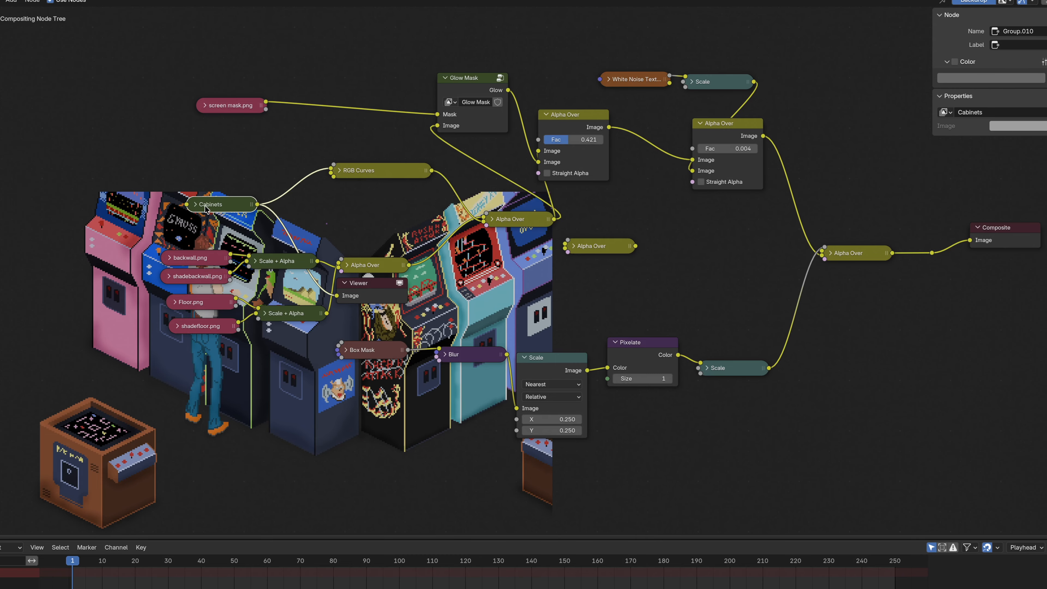
Enter the Cabinets group and preview the cocktail cabinets' Alpha Over and Scale + Alpha nodes in the Viewer
key(Tab)
scroll(269, 273, down, 8)
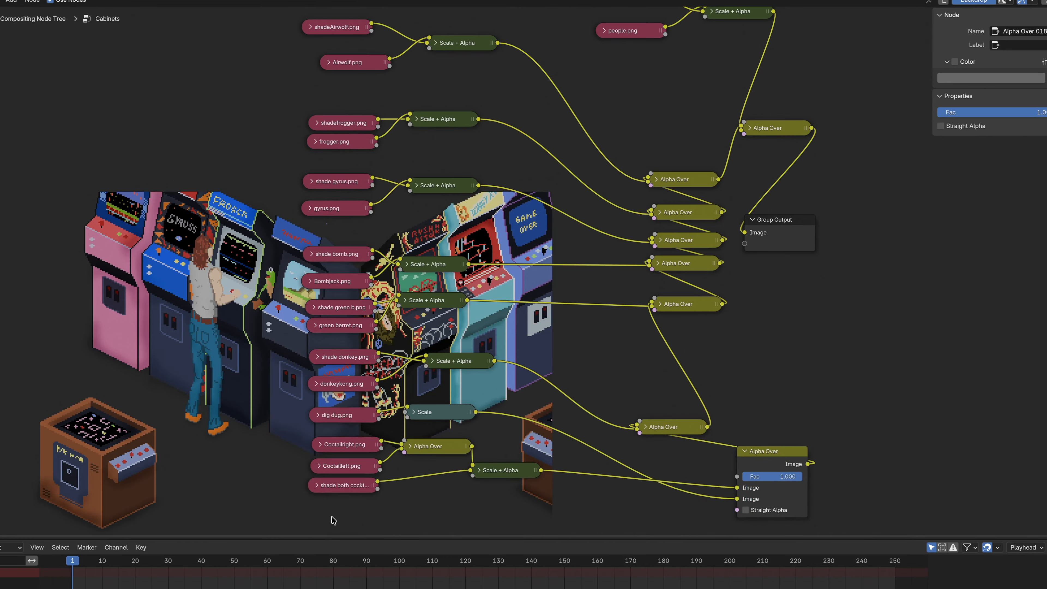
ctrl+shift+click(423, 450)
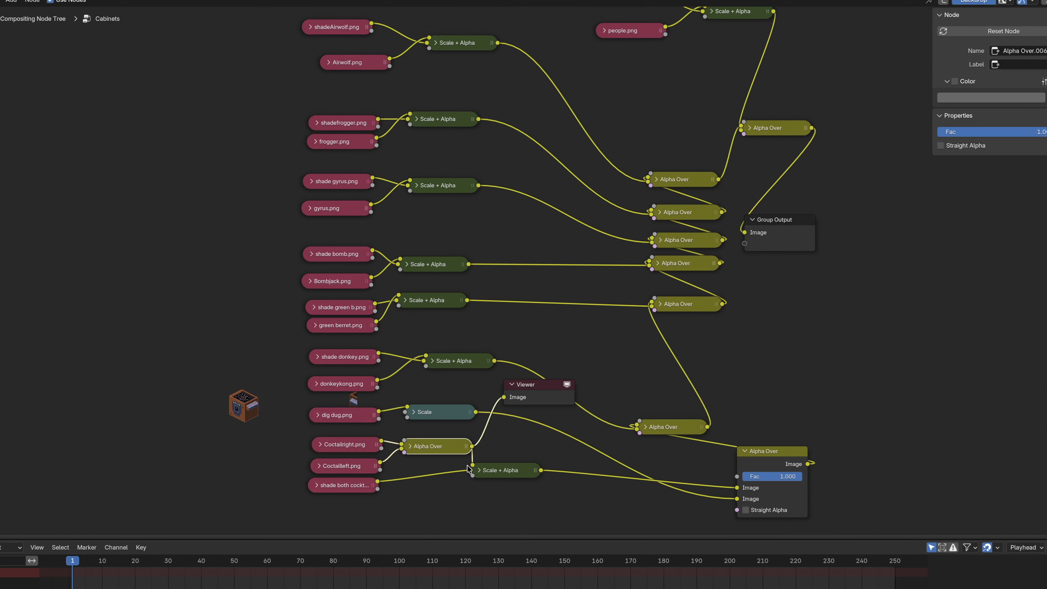
ctrl+shift+click(503, 472)
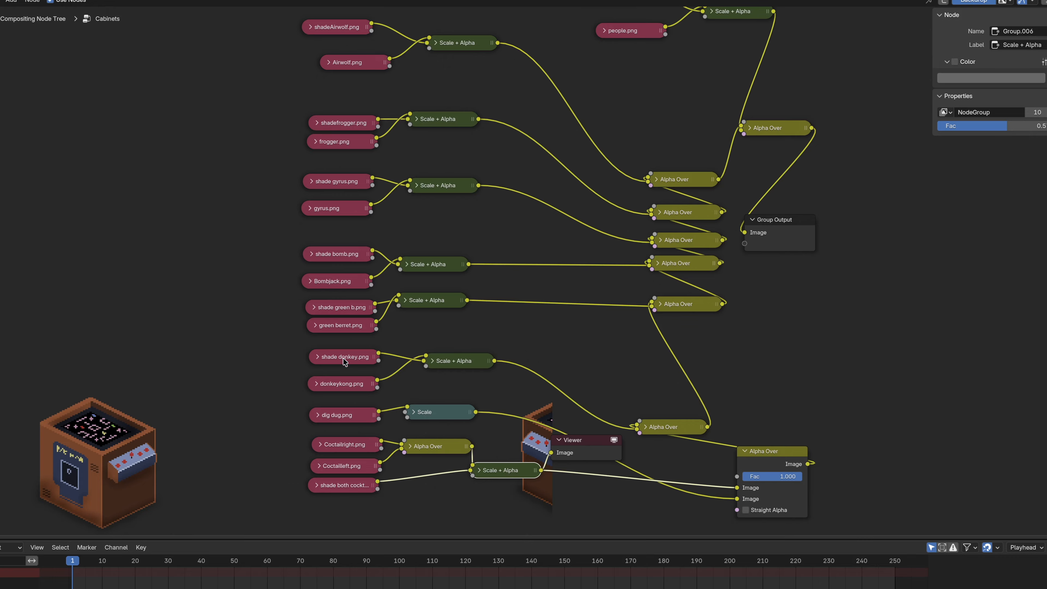
Preview the cabinets' chained Alpha Over nodes, the people's Scale + Alpha node and the final Alpha Over, and leave the group
ctrl+shift+click(686, 301)
ctrl+shift+click(687, 264)
ctrl+shift+click(683, 240)
ctrl+shift+click(680, 212)
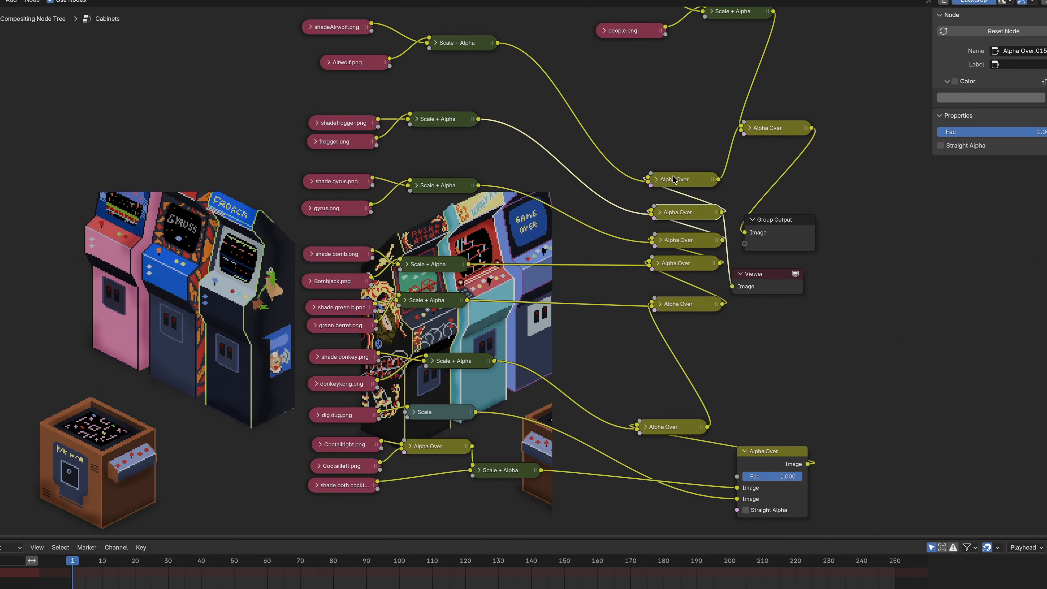
ctrl+shift+click(676, 179)
middle_drag(701, 103, 667, 196)
ctrl+shift+click(698, 105)
ctrl+shift+click(735, 223)
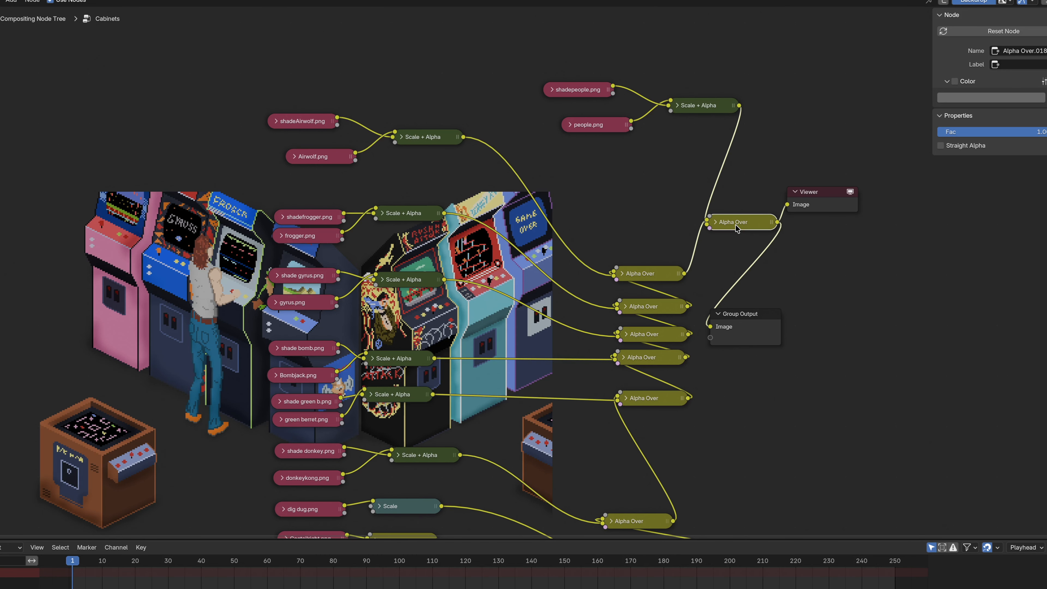
key(Tab)
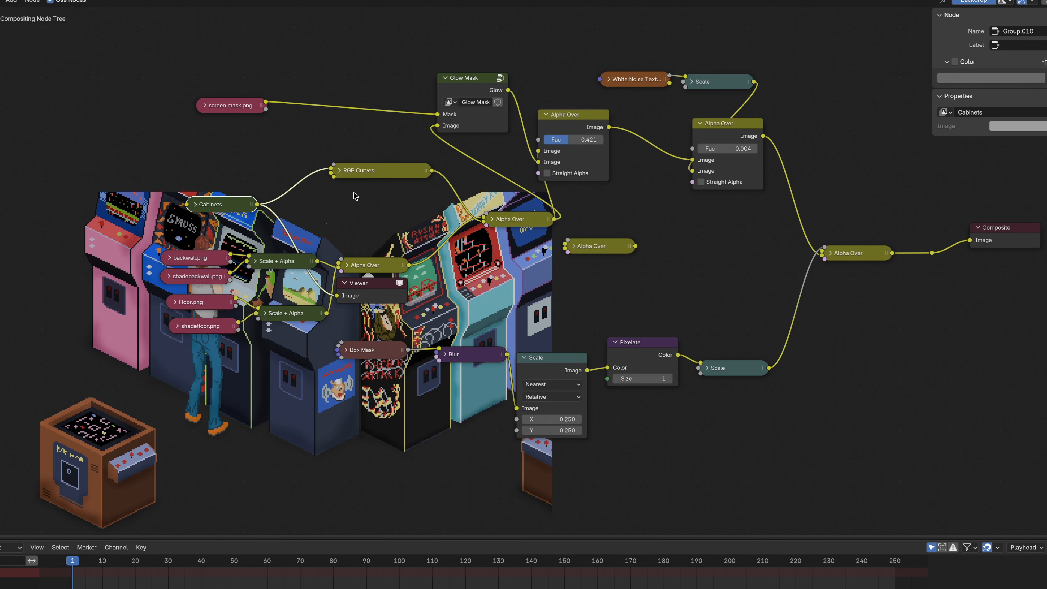
Preview the RGB Curves node after the Cabinets group and the Alpha Over combining the cabinets with the background
click(380, 175)
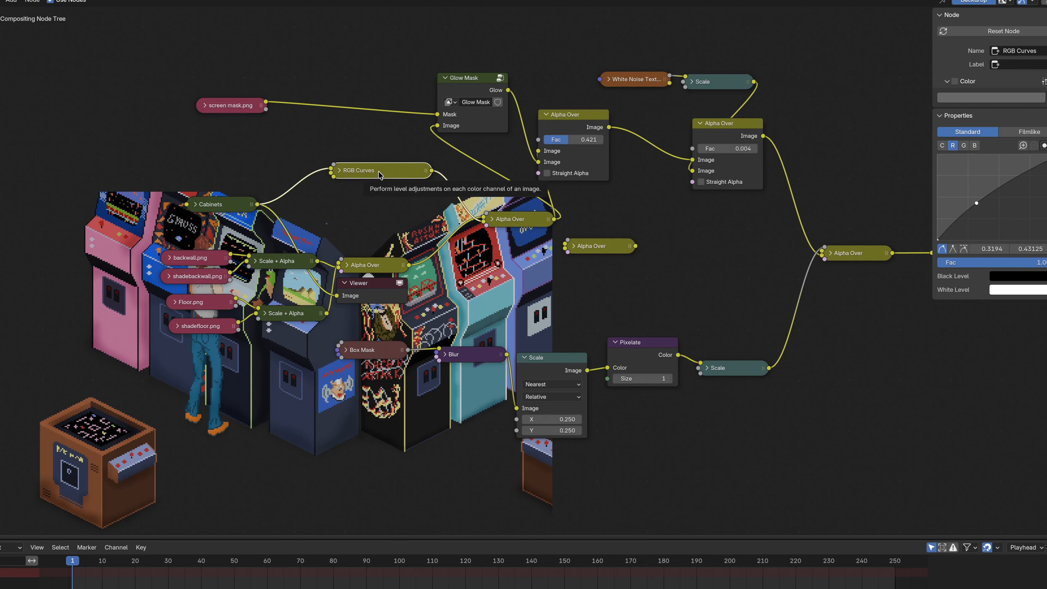
ctrl+shift+click(379, 174)
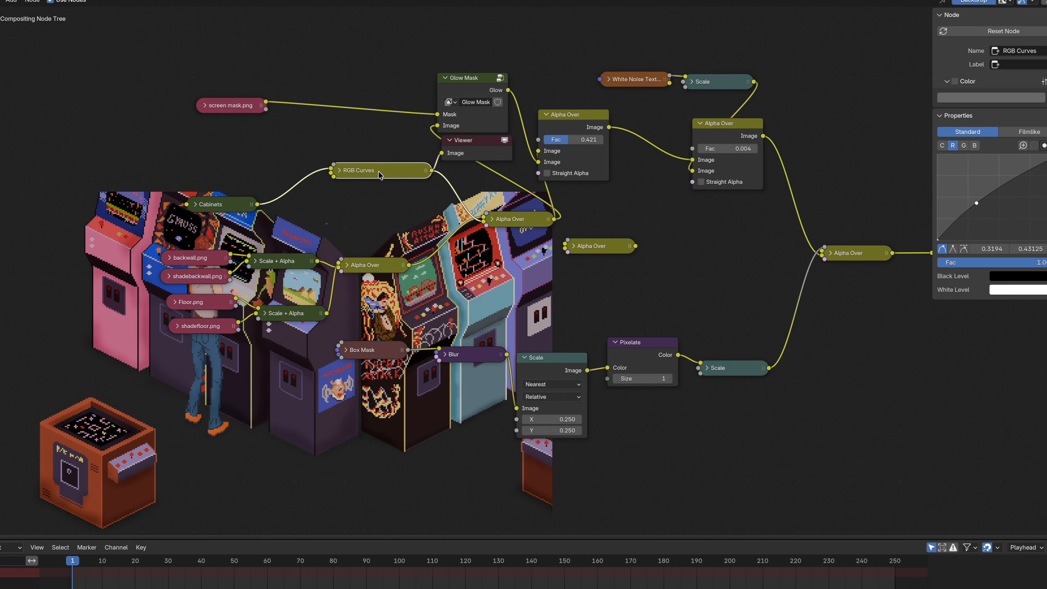
ctrl+shift+click(512, 221)
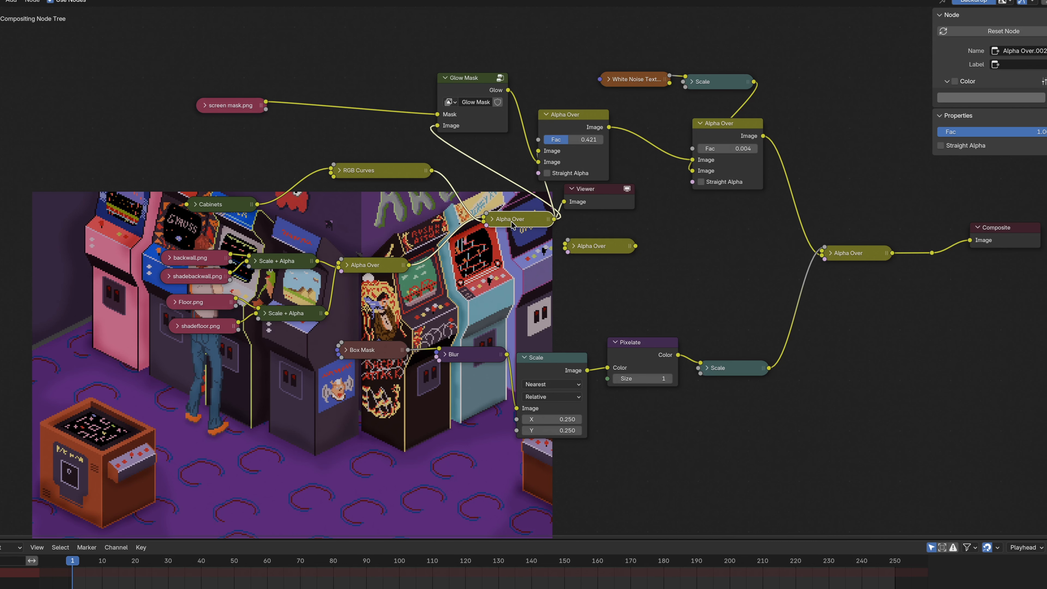
Preview screen mask.png and the Glow Mask group, look inside the group, and preview the Alpha Over that adds the glow
ctrl+shift+click(234, 106)
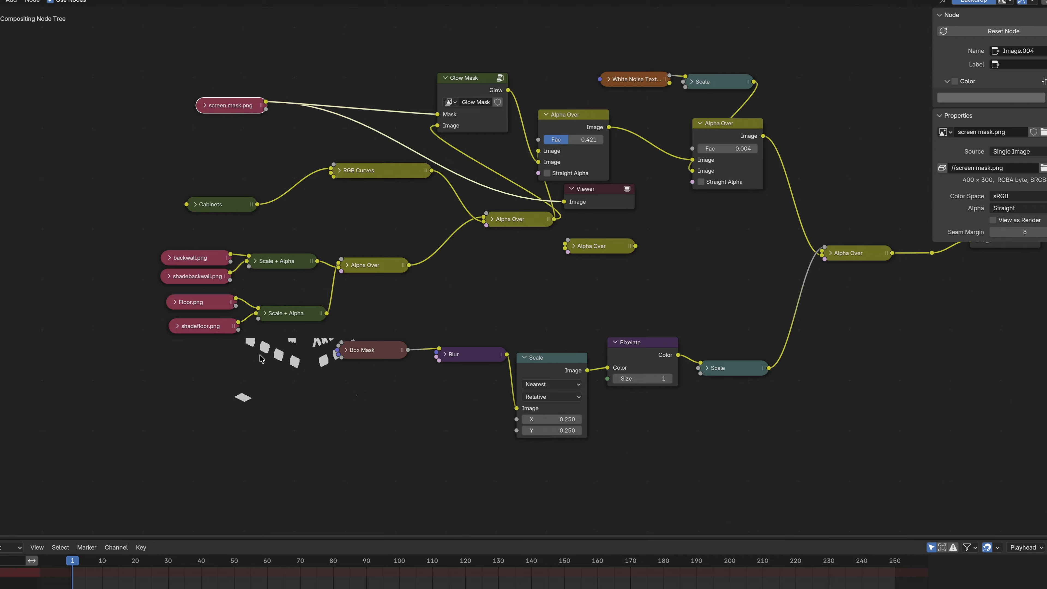
ctrl+shift+click(472, 79)
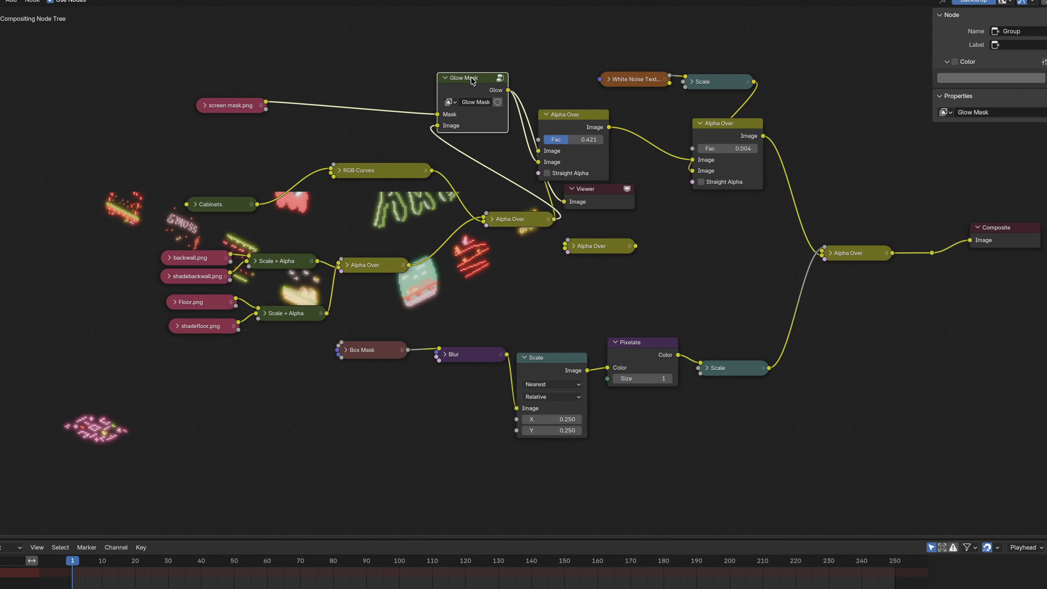
key(Tab)
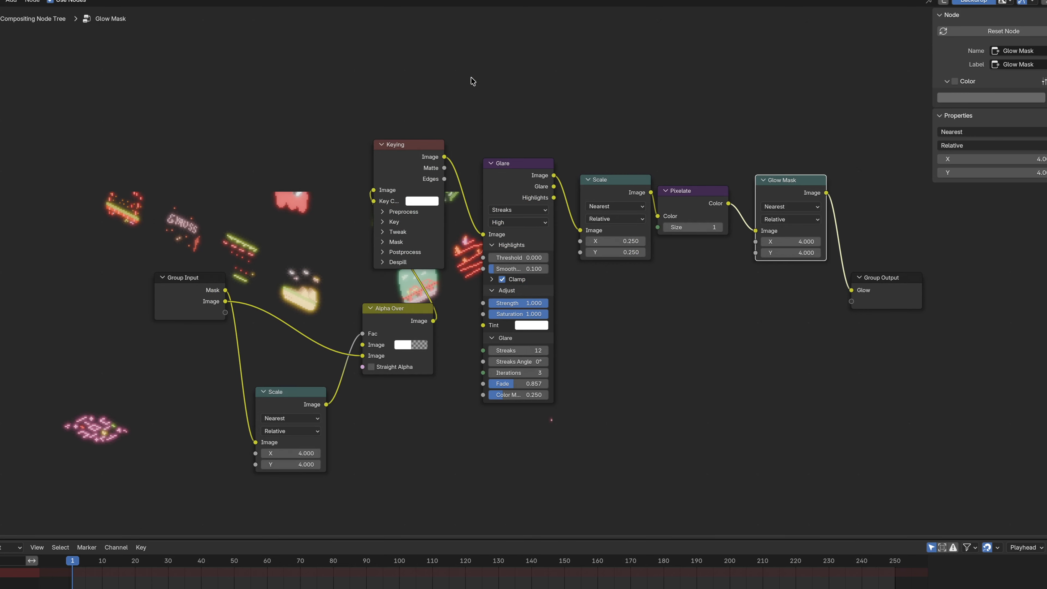
key(Tab)
click(601, 125)
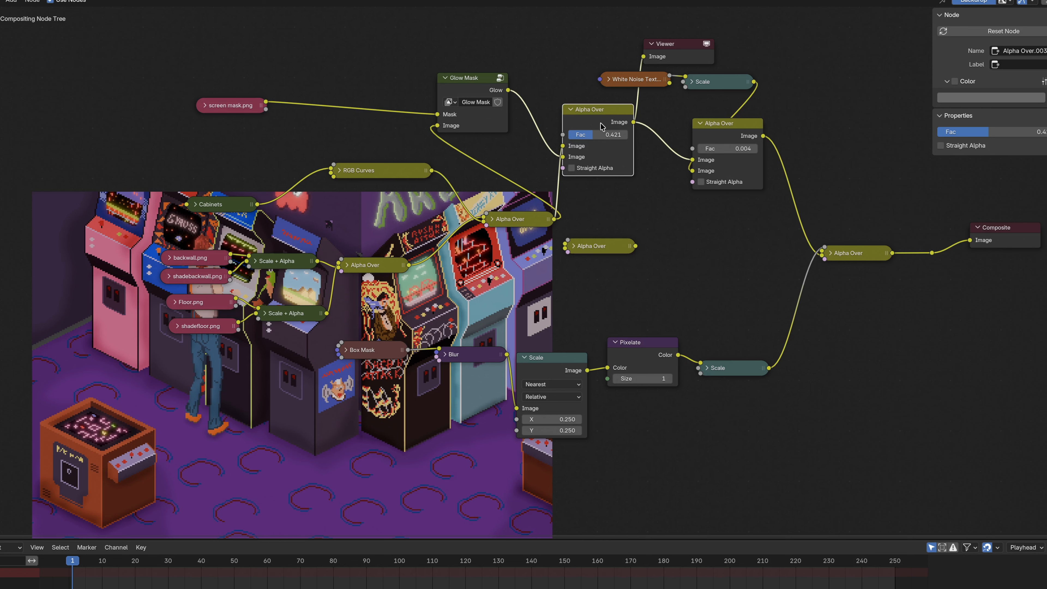
Preview the White Noise Texture and compare the Alpha Over outputs with and without the noise
ctrl+shift+click(648, 80)
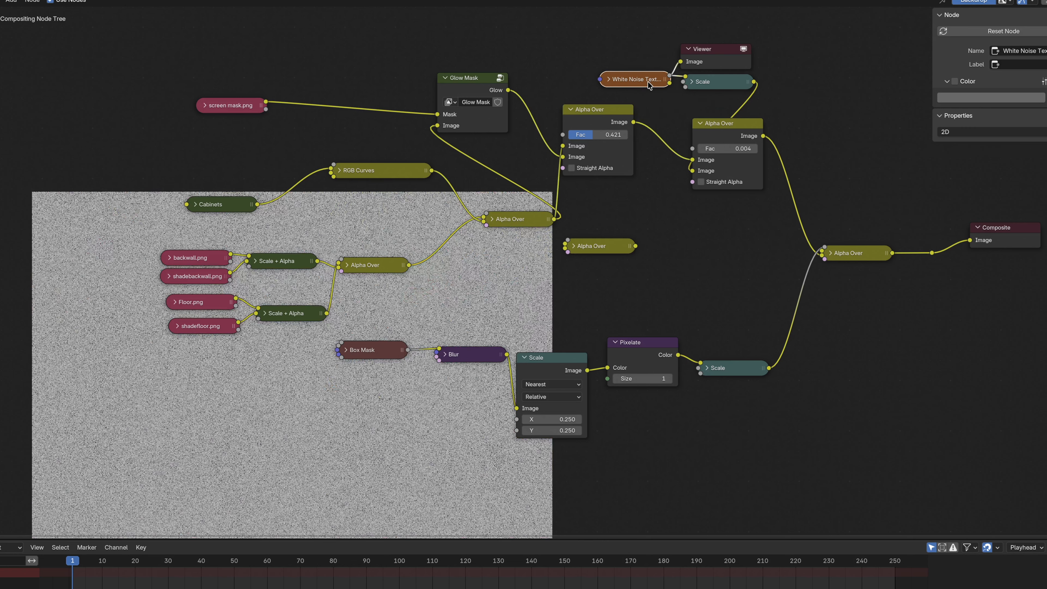
ctrl+shift+click(730, 124)
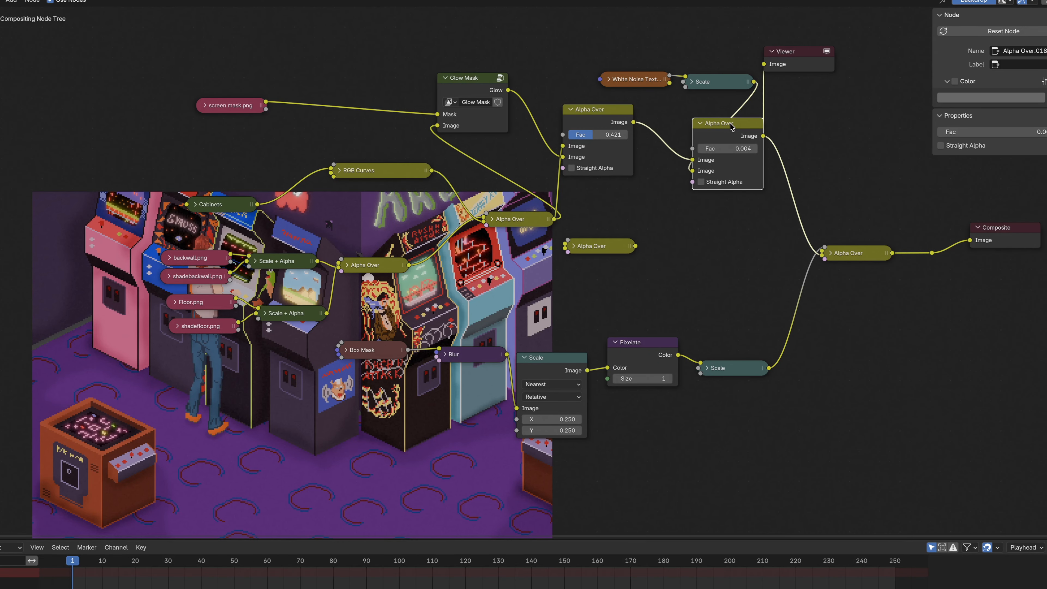
ctrl+shift+click(614, 110)
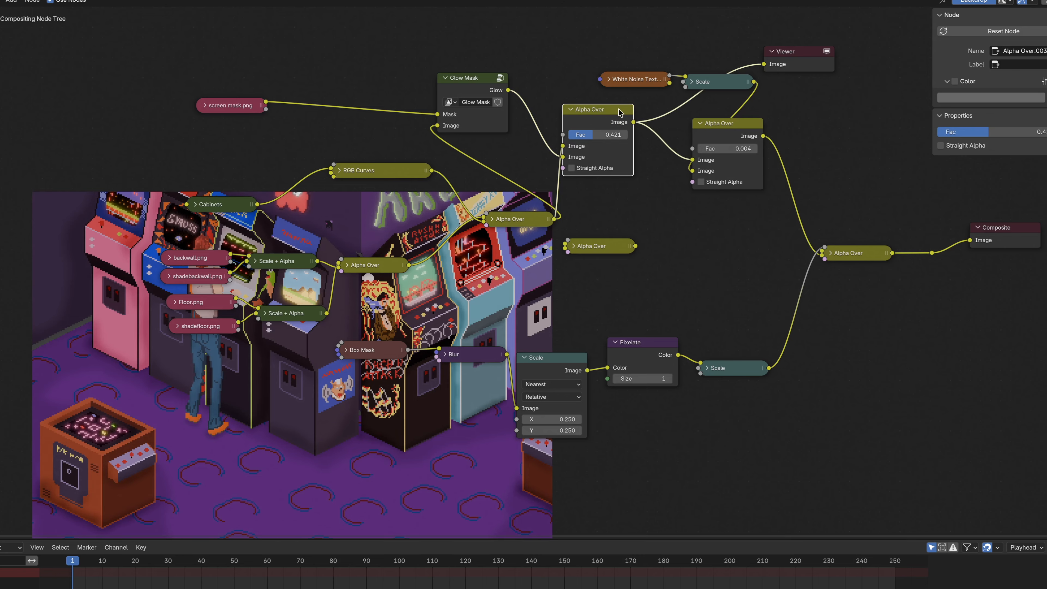
ctrl+shift+click(726, 123)
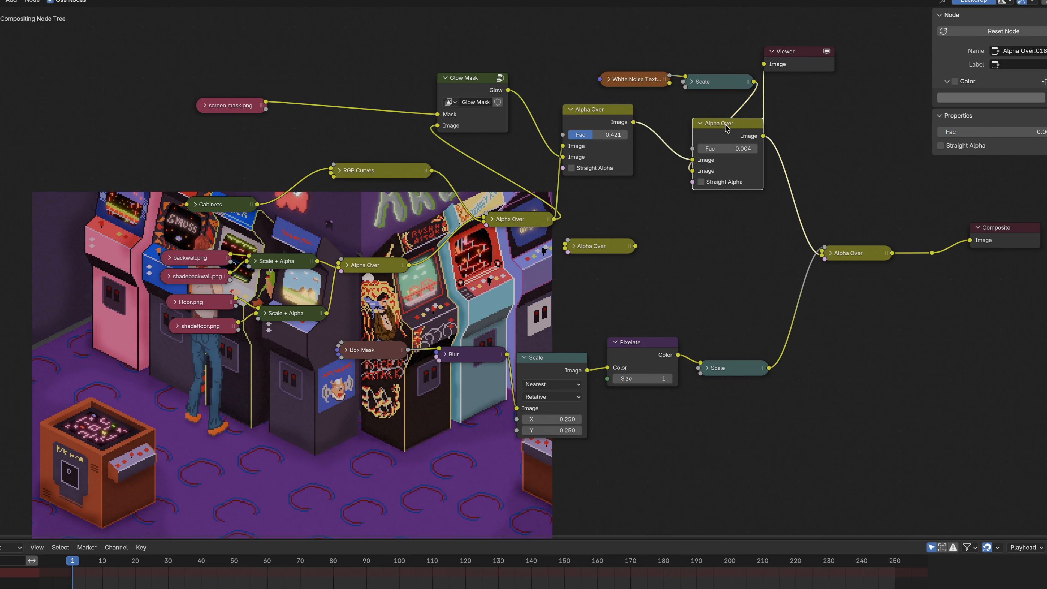
Preview the vignette chain's Box Mask, Blur and both Scale nodes, plus the final Alpha Over feeding the Composite
ctrl+shift+click(376, 354)
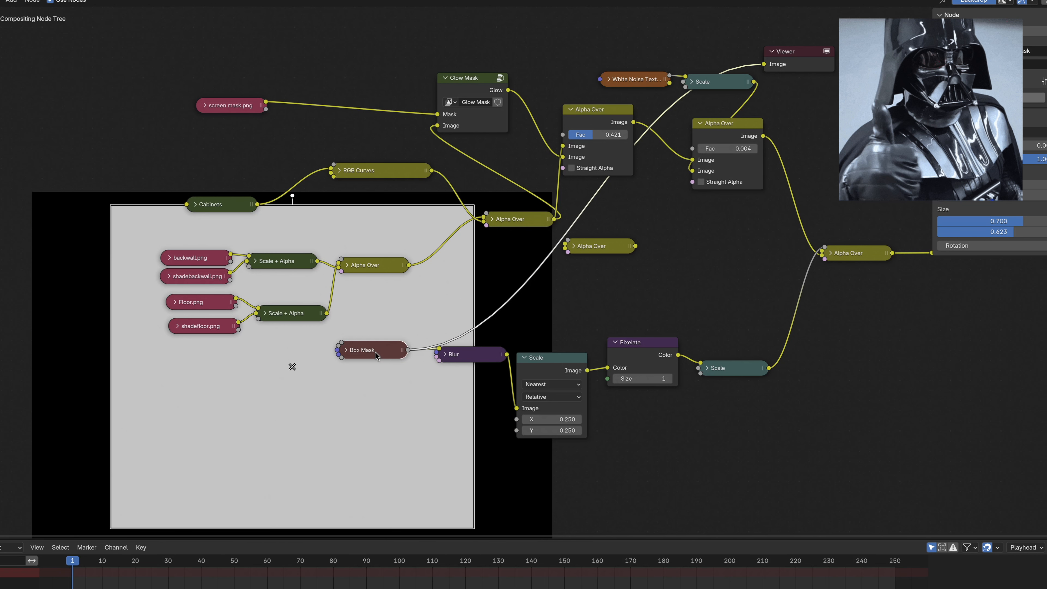
ctrl+shift+click(476, 355)
ctrl+shift+click(559, 363)
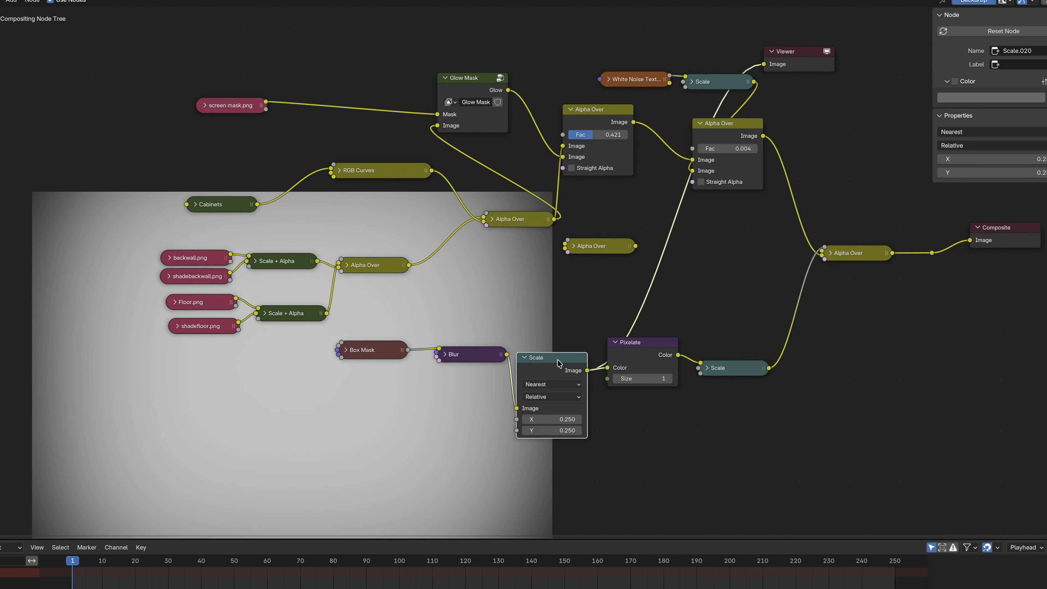
ctrl+shift+click(720, 371)
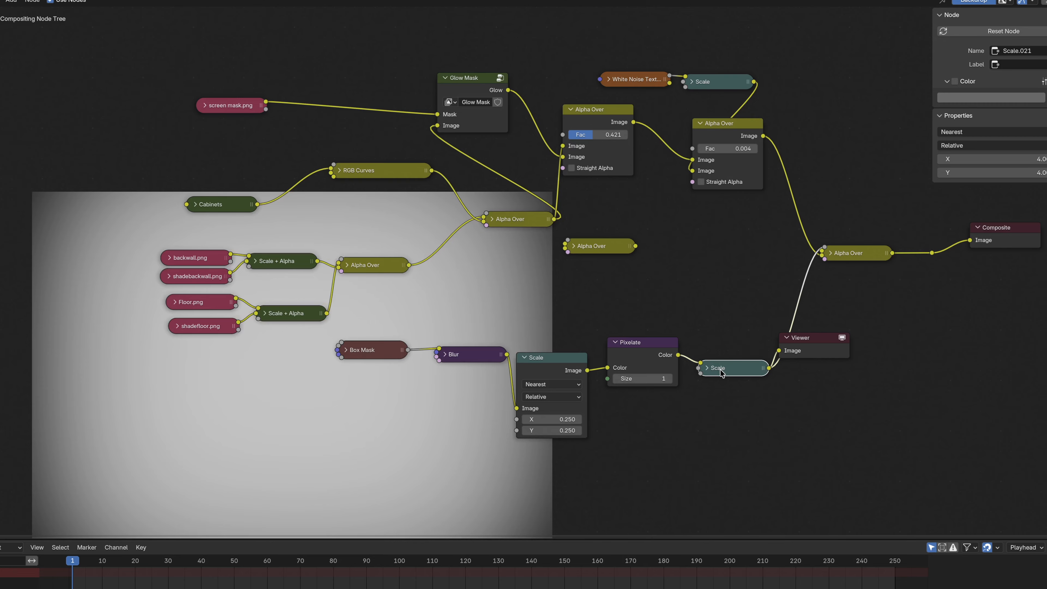
ctrl+shift+click(856, 253)
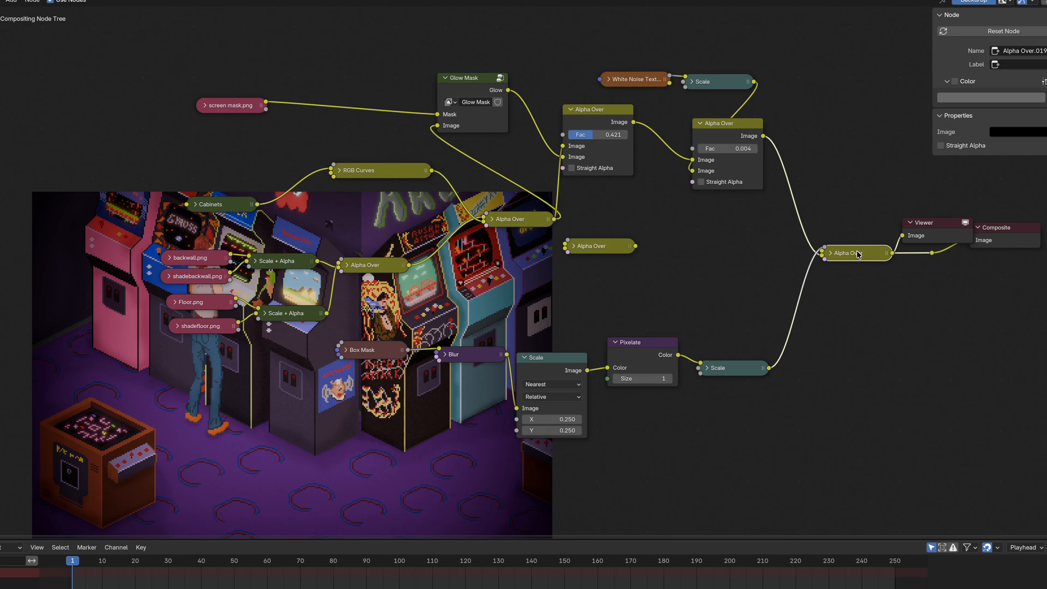